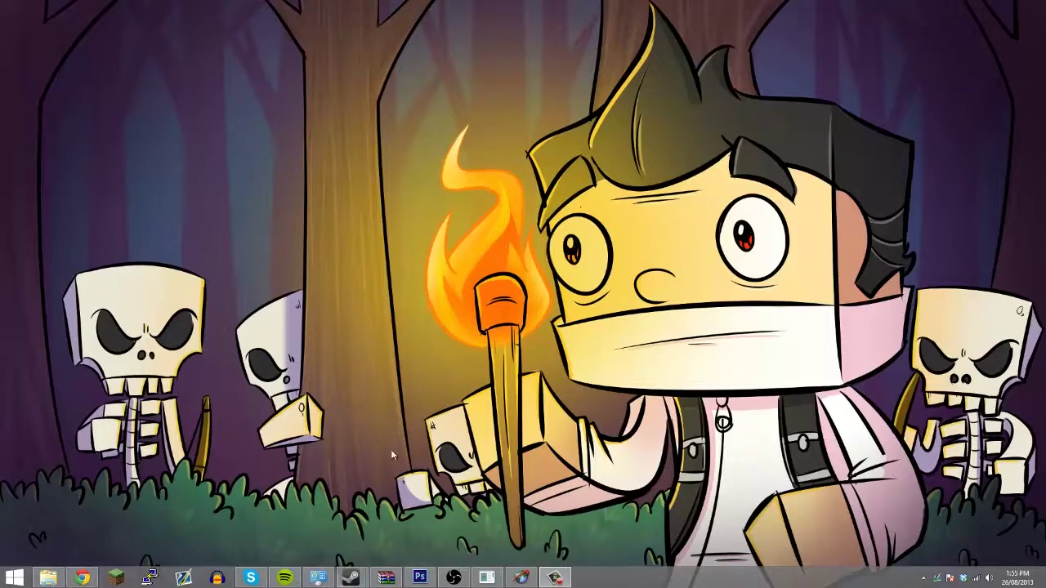
Open the Windows Start menu to show the installed programs list
left_click(14, 578)
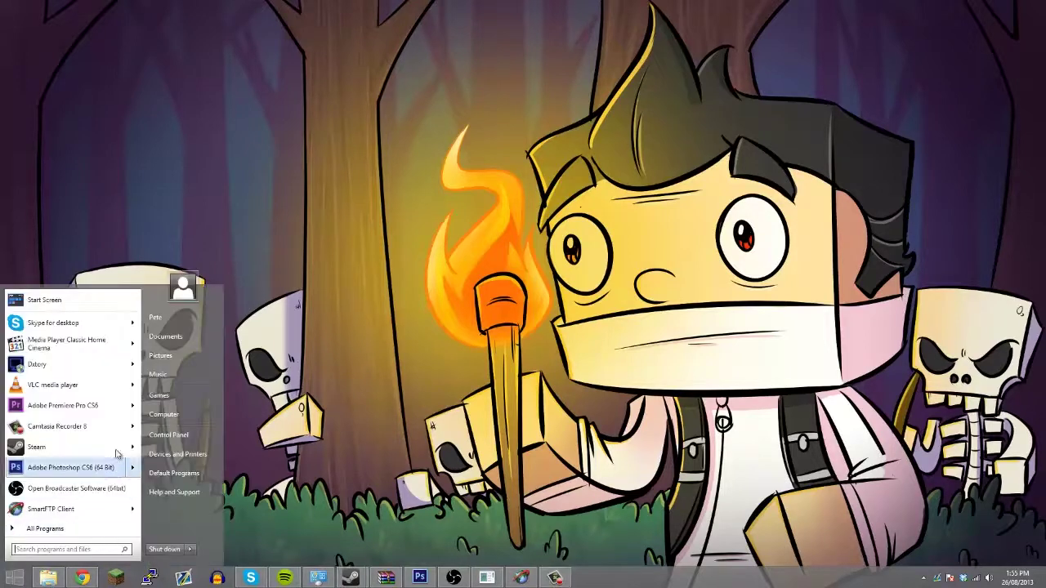
Launch Adobe Premiere Pro CS6 and start a new project from the Welcome screen
left_click(63, 405)
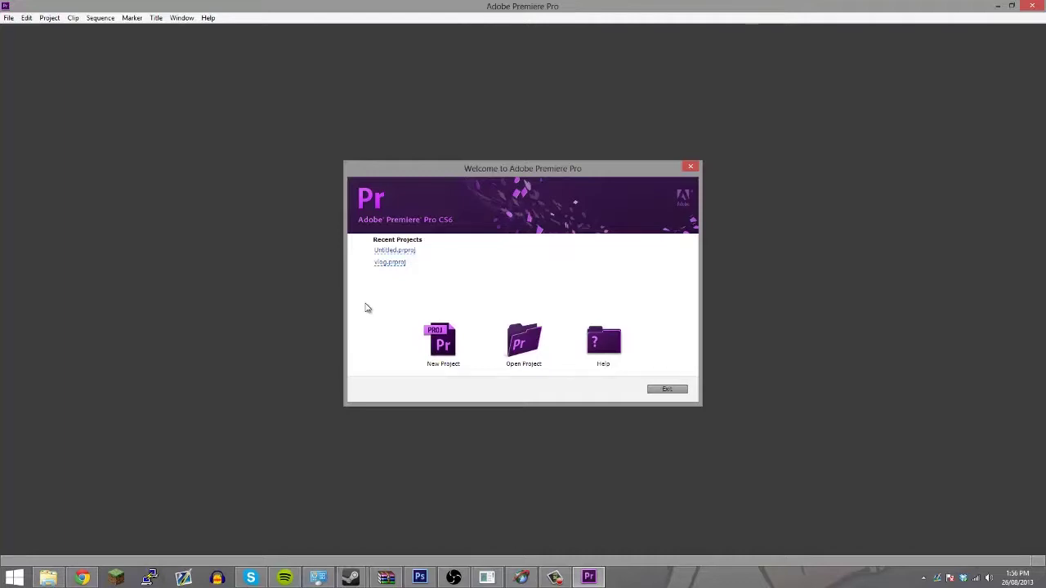
left_click(444, 353)
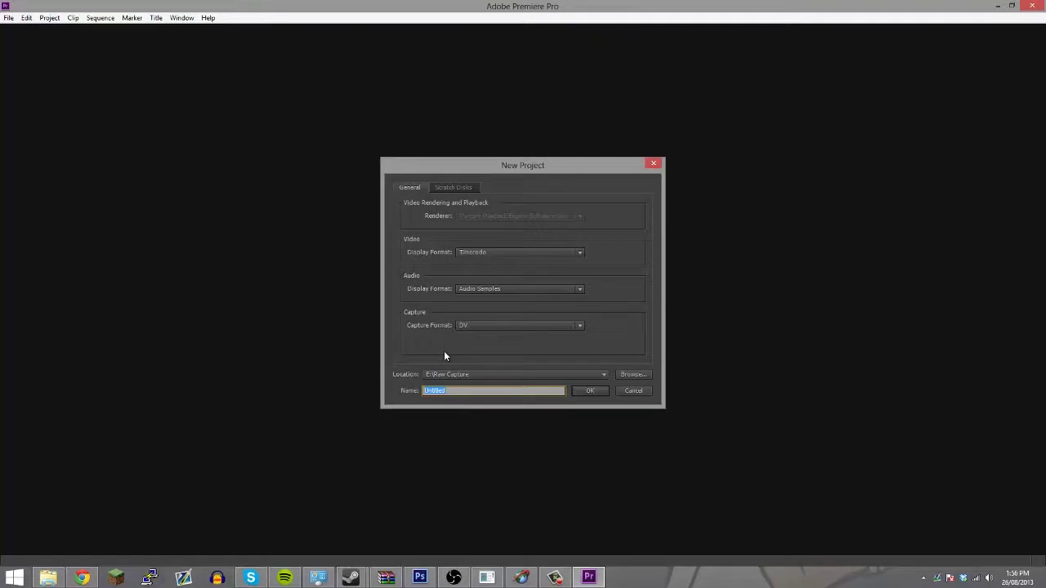
Create project 'tut' in E:\Raw Capture, keeping DV capture format and default scratch disks
type("L")
left_click(634, 374)
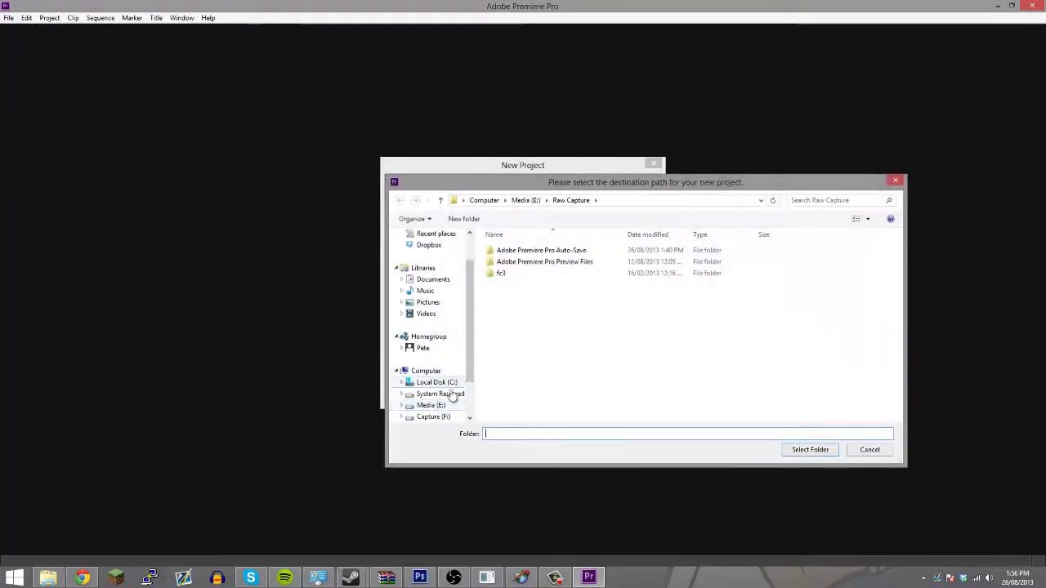
left_click(445, 417)
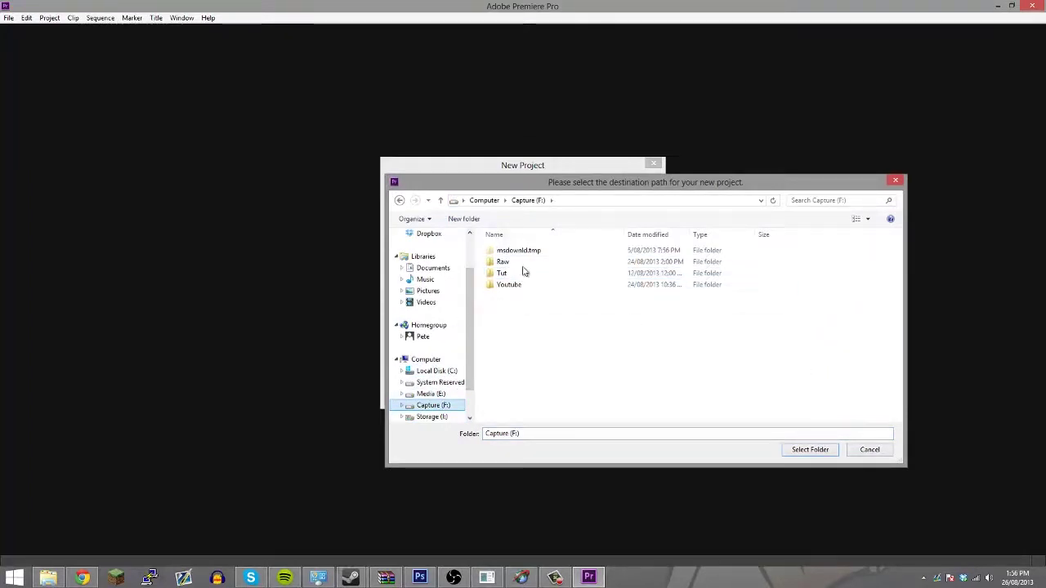
left_click(876, 451)
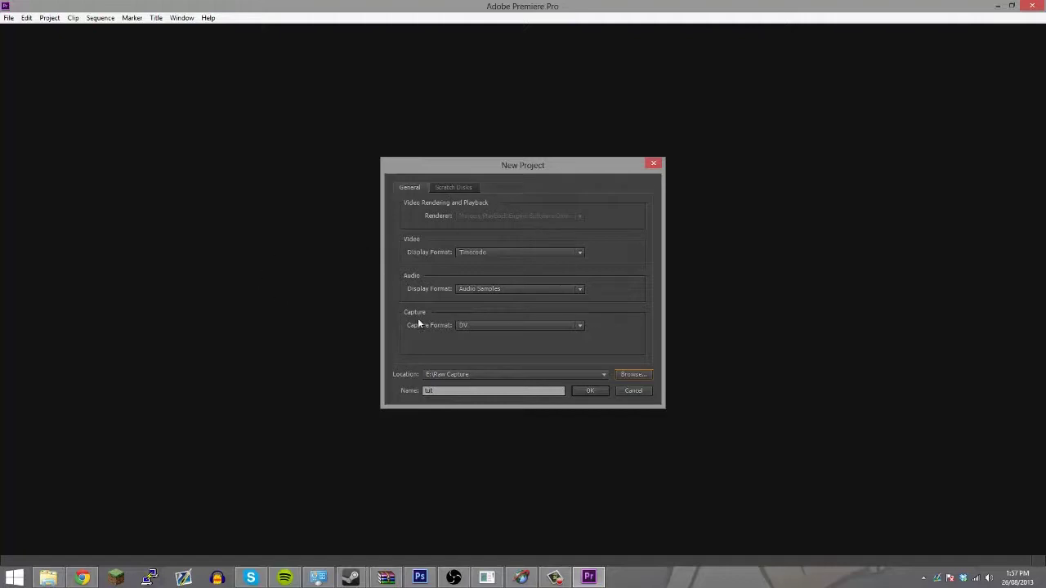
left_click(477, 325)
left_click(477, 324)
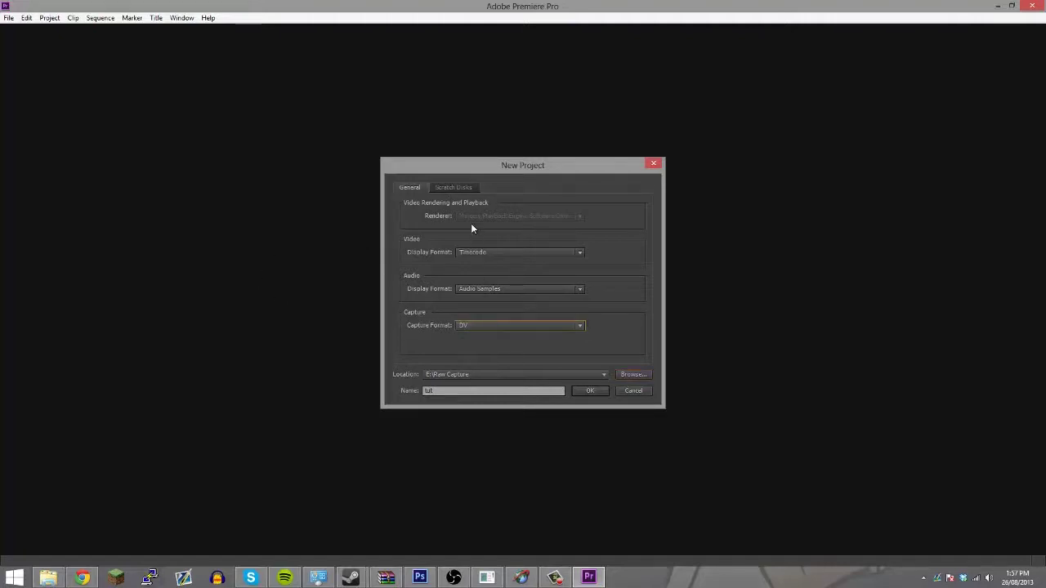
left_click(458, 189)
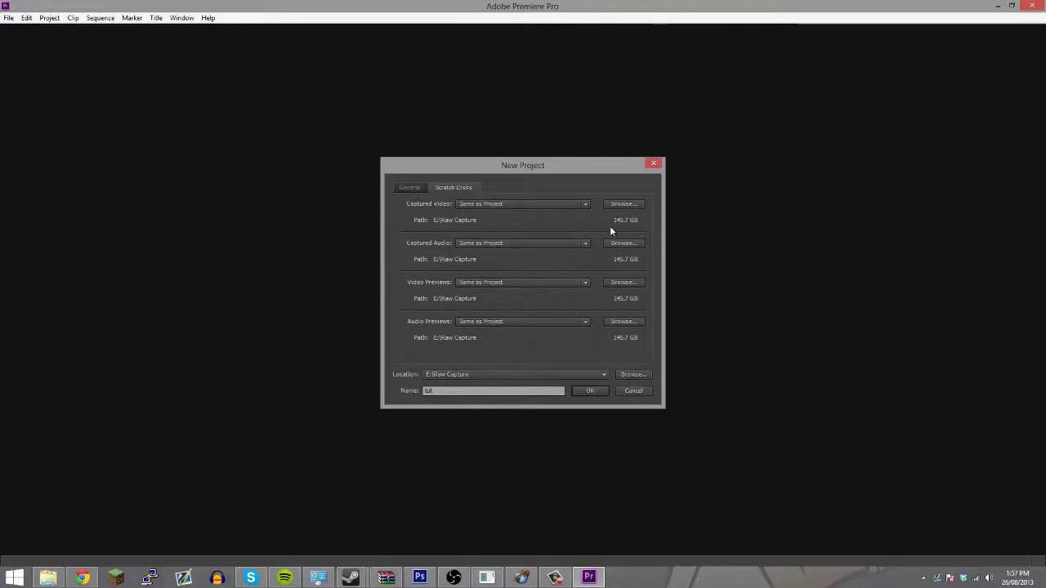
left_click(415, 189)
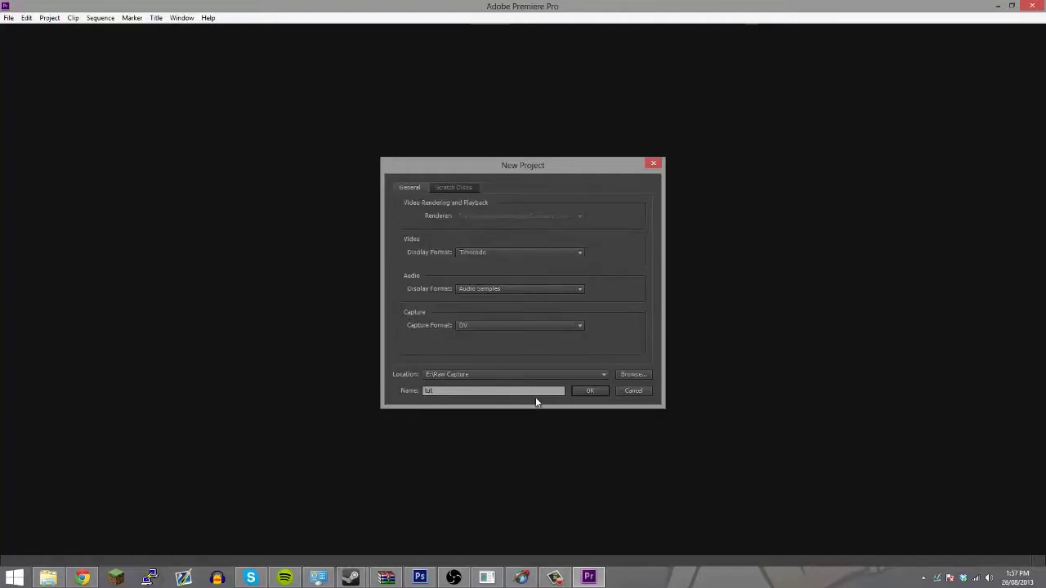
left_click(591, 391)
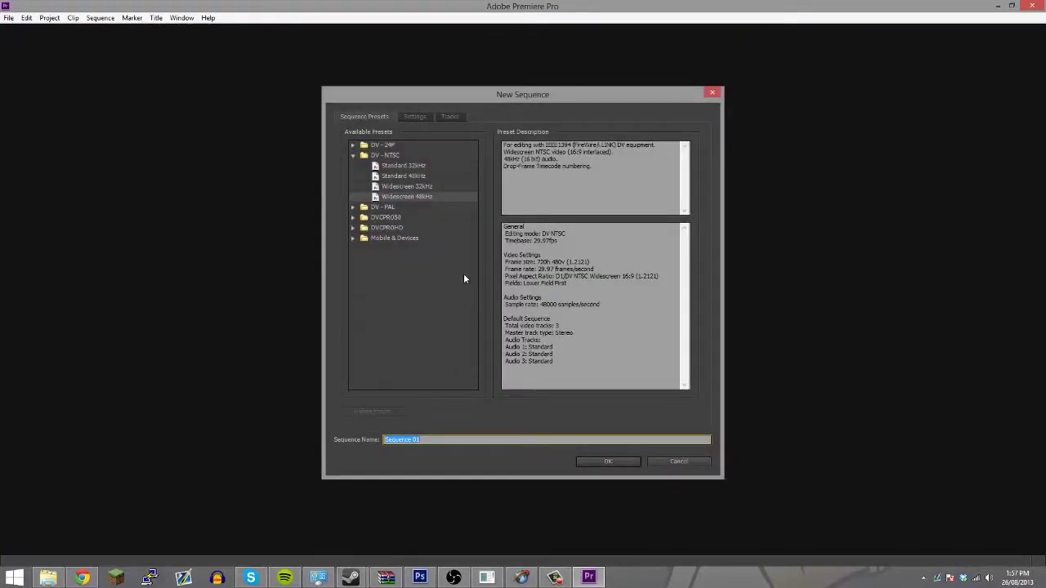
Choose the DVCPROHD 720p24 sequence preset
left_click(353, 218)
left_click(353, 218)
left_click(353, 228)
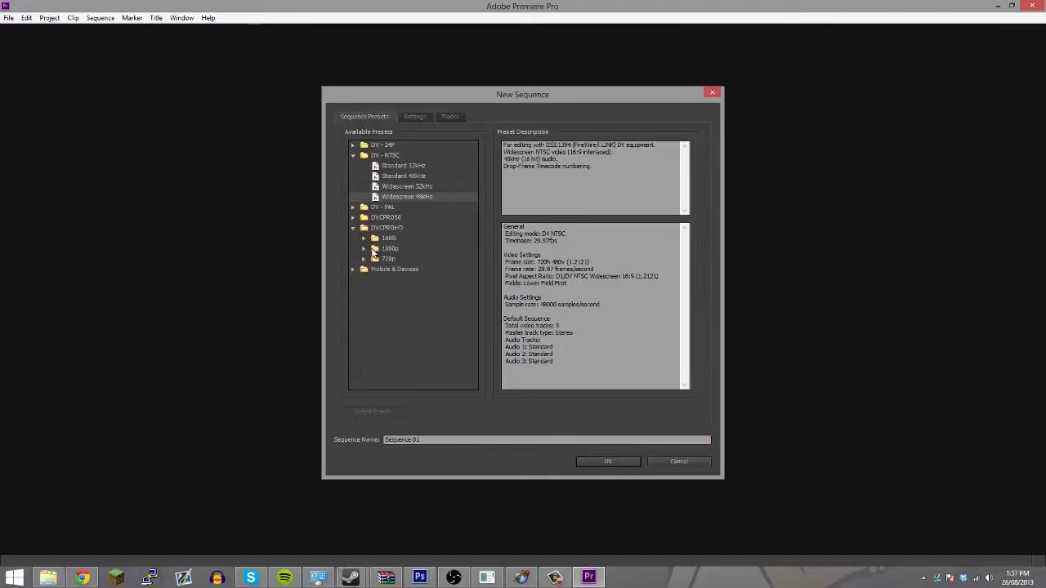
left_click(376, 259)
left_click(364, 259)
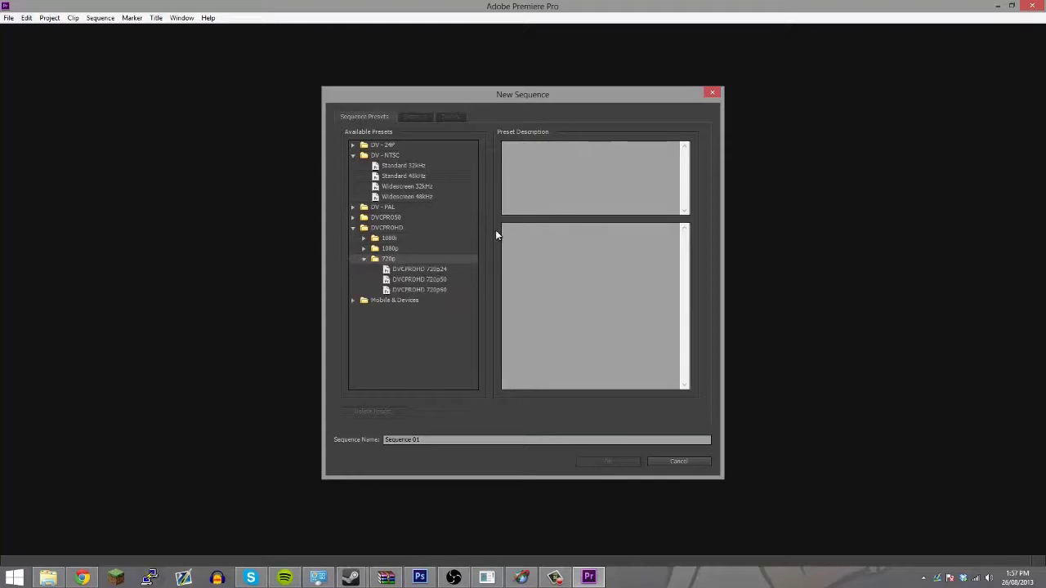
left_click(421, 269)
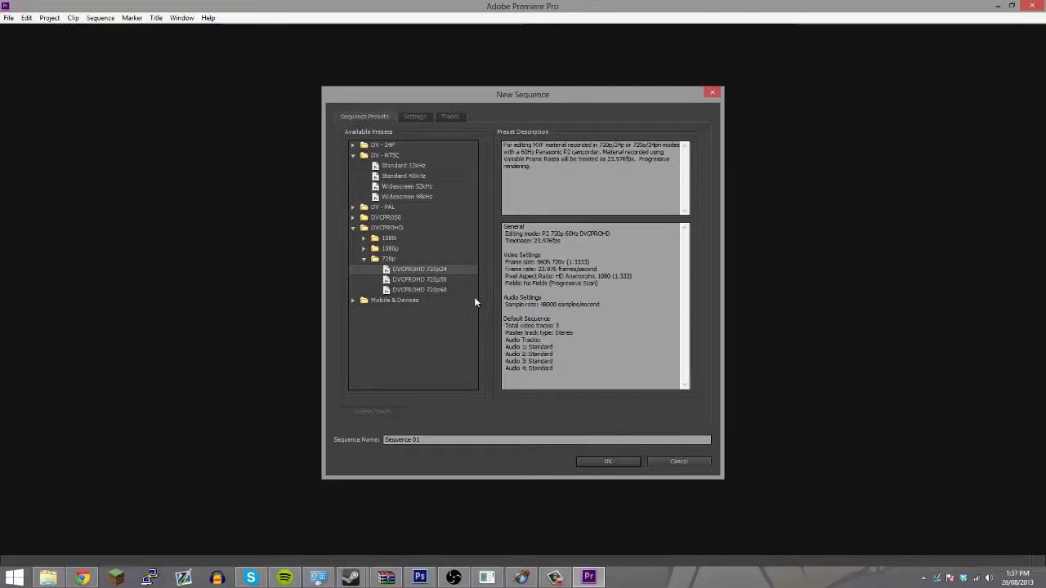
Set the sequence to Custom editing mode, 29.97 fps, 1280x720, Square Pixels (1.0)
left_click(419, 120)
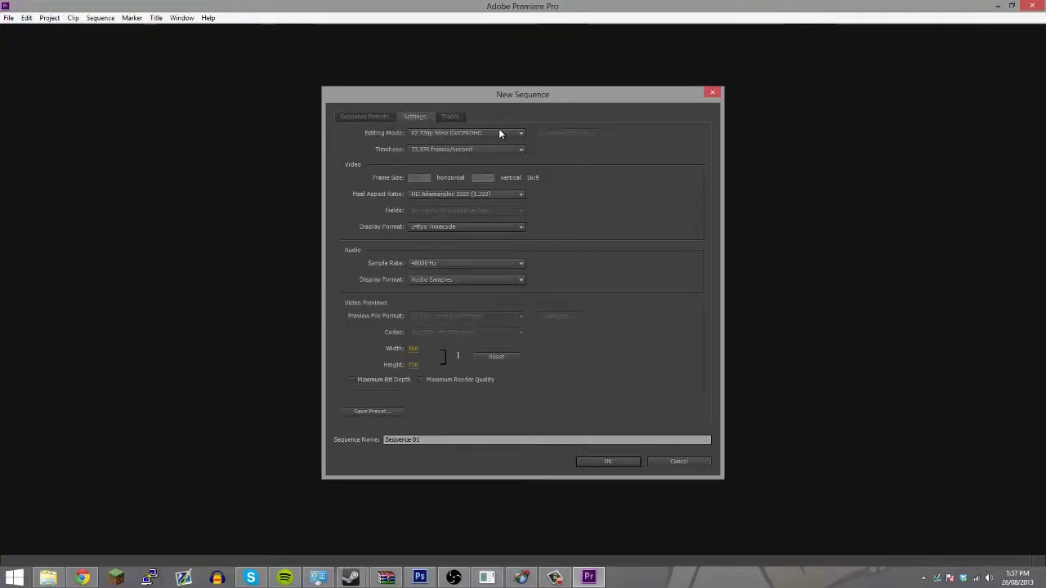
left_click(499, 131)
left_click(489, 147)
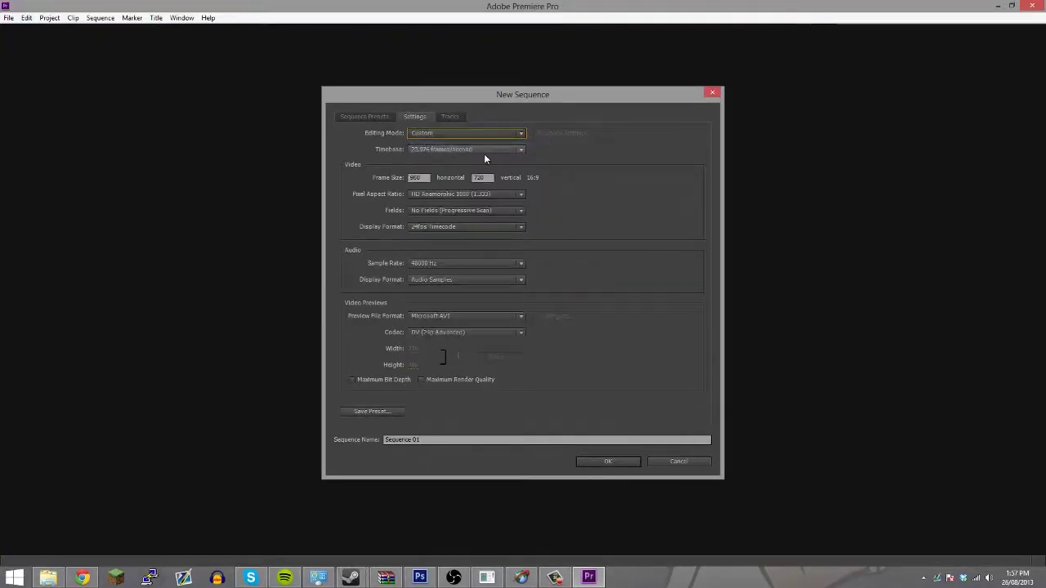
left_click(486, 149)
left_click(467, 246)
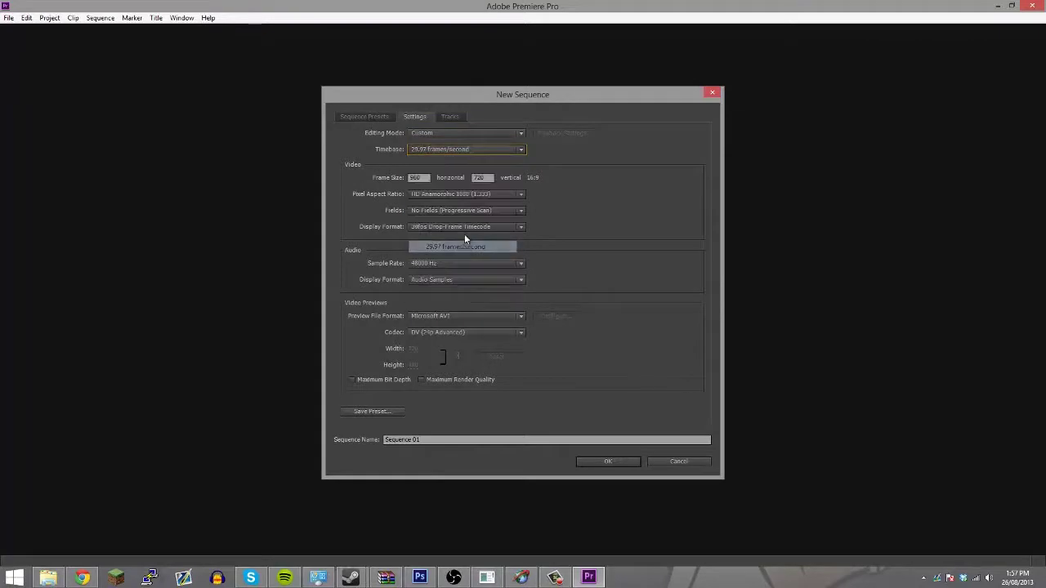
key("Tab")
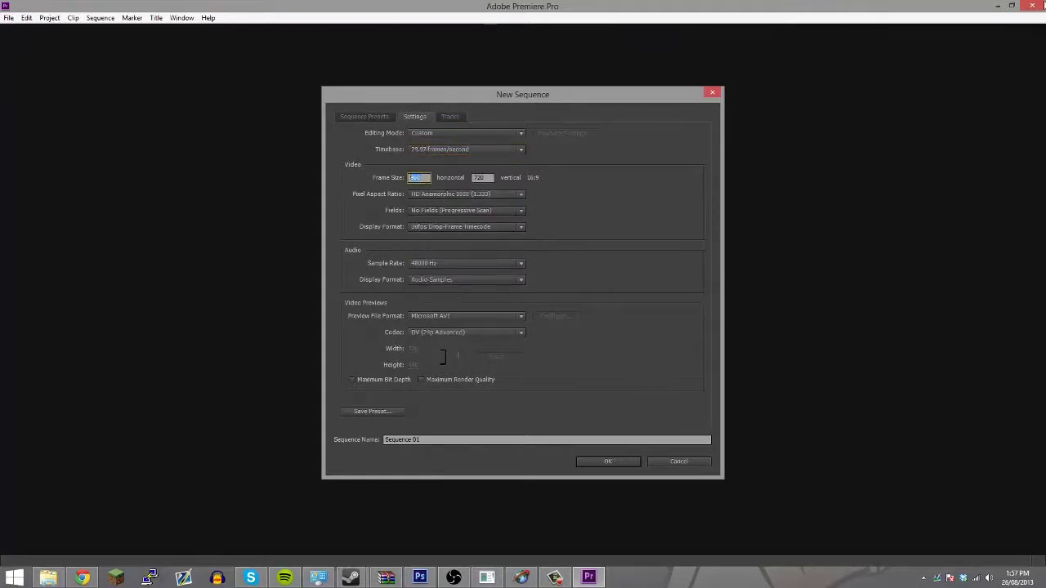
type("1280")
key("Tab")
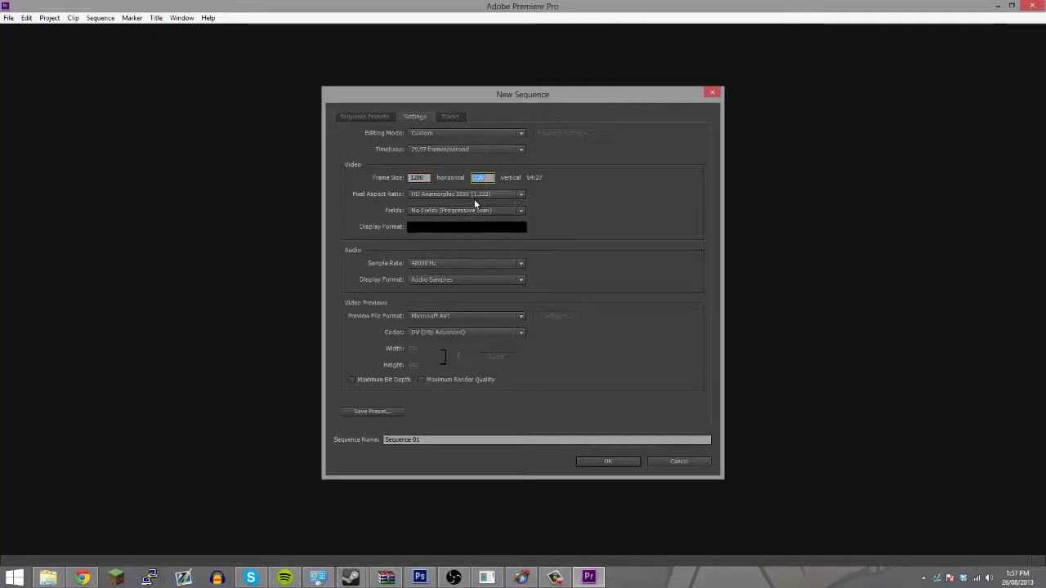
left_click(474, 196)
left_click(467, 206)
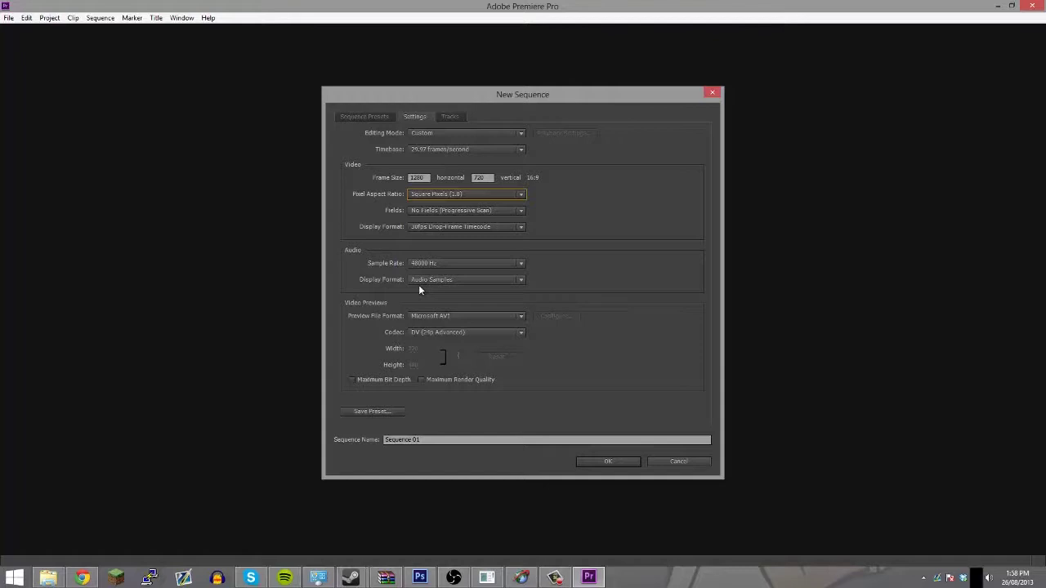
Review the audio tracks and name the sequence 'tut'
left_click(452, 117)
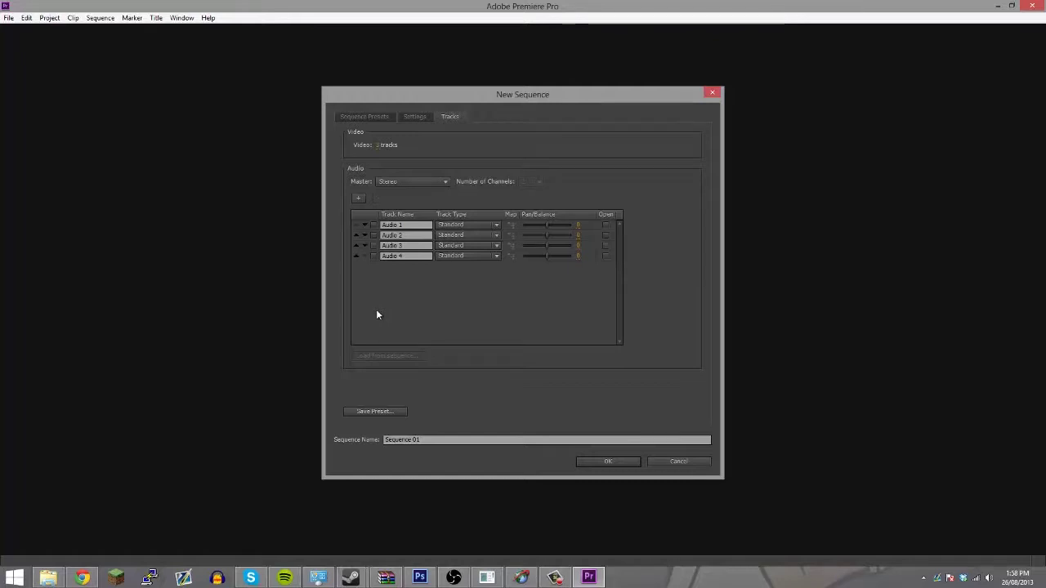
key("Tab")
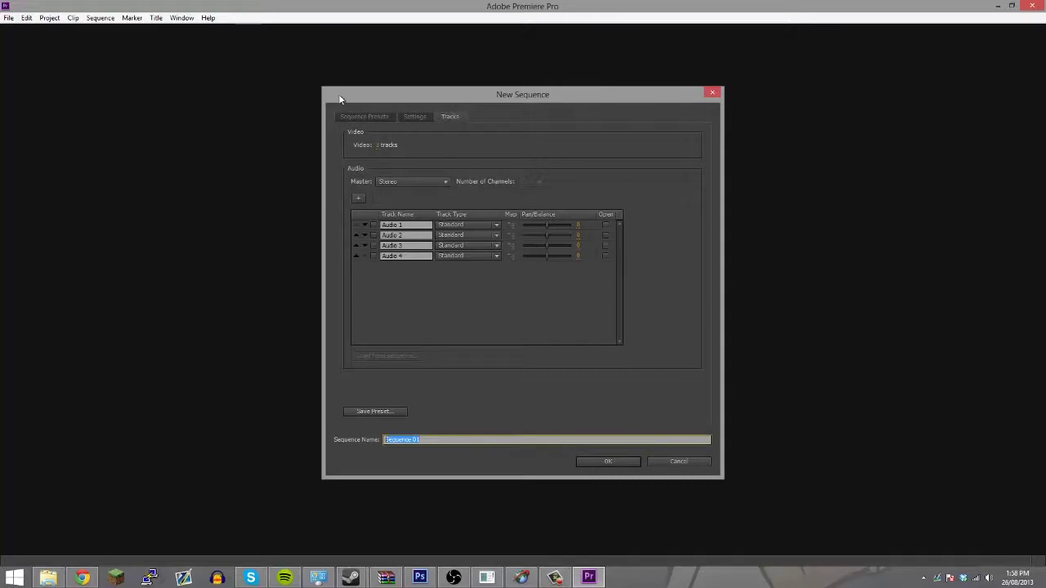
type("tut")
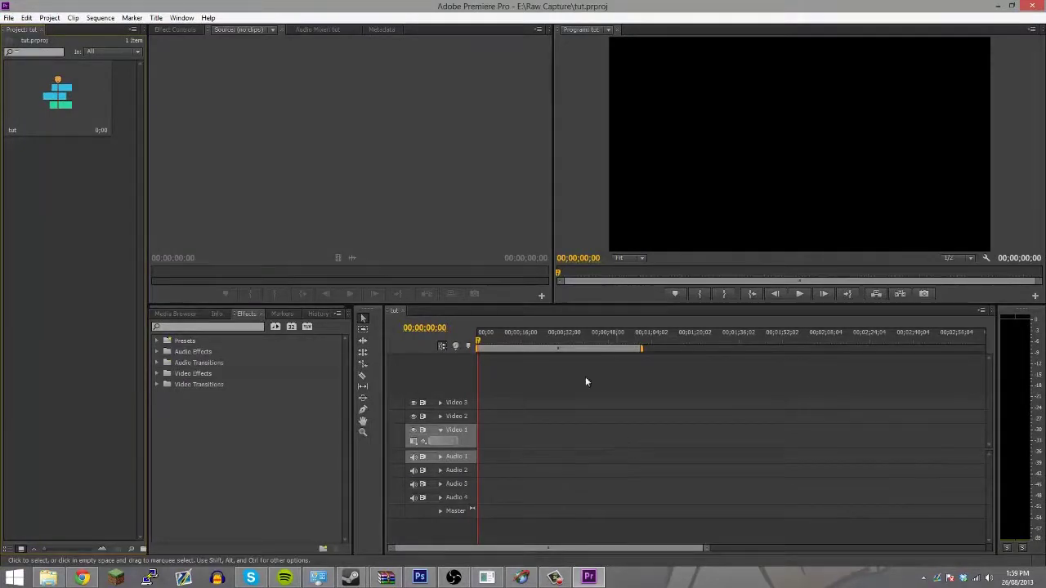
Switch the Project panel to List View and reset the workspace to Editing
left_click(8, 548)
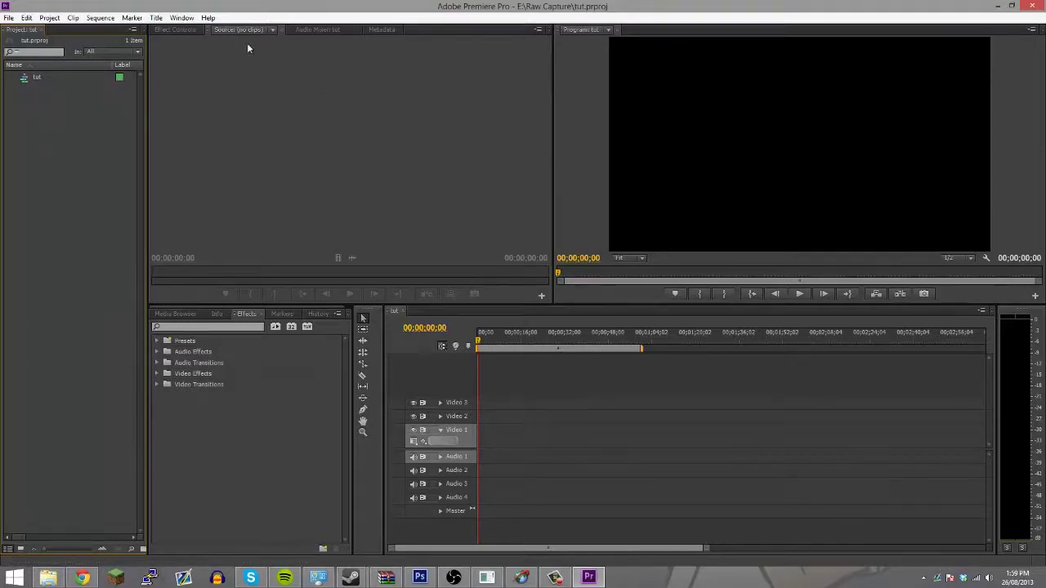
left_click(181, 17)
mouse_move(197, 34)
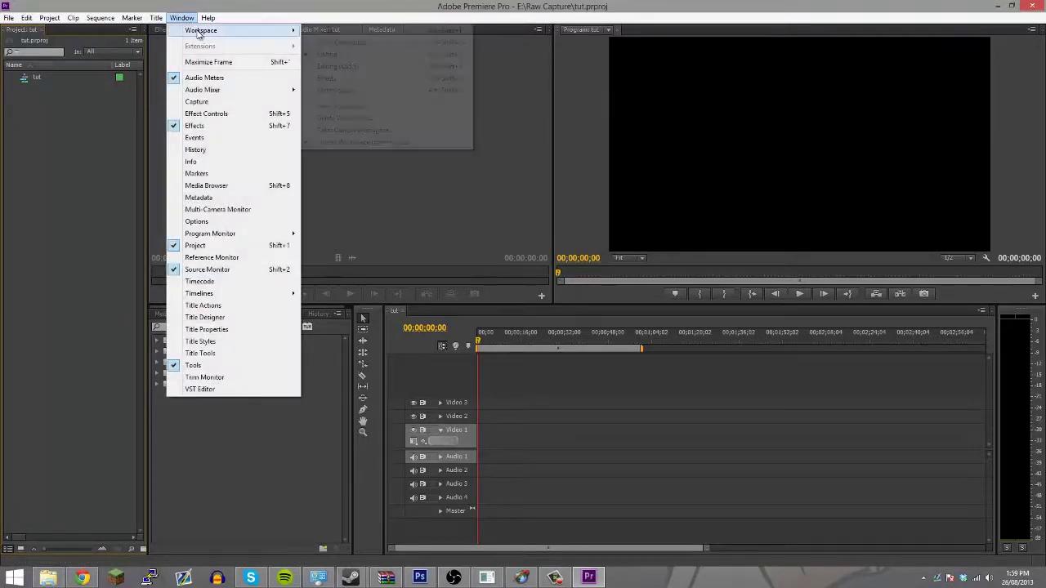
left_click(384, 54)
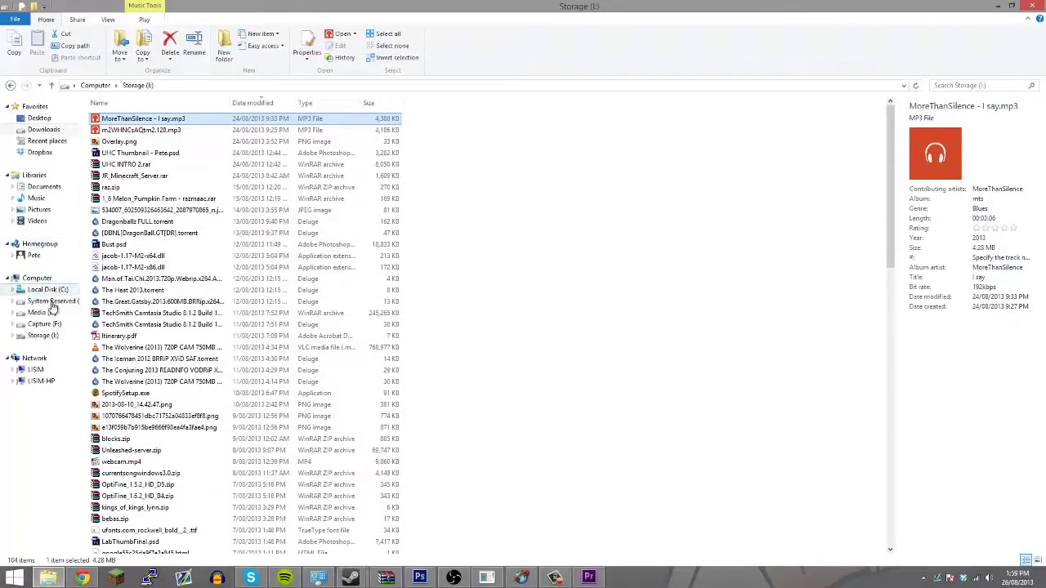
Import the javaw 12-48-40 AVI and its two WAV files from F:\Raw into the project
left_click(43, 325)
double_click(126, 134)
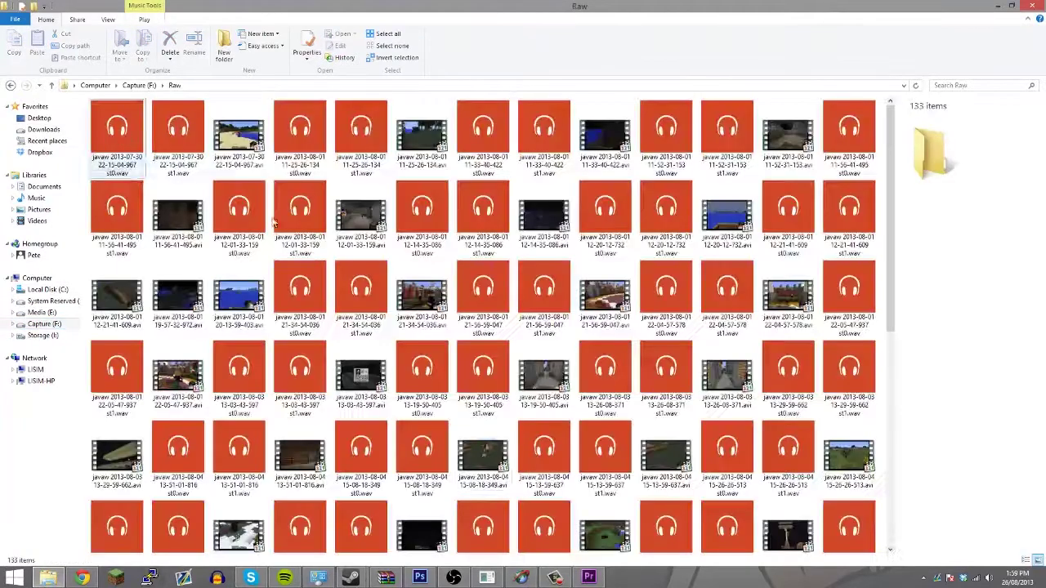
scroll(457, 442, "down", 5)
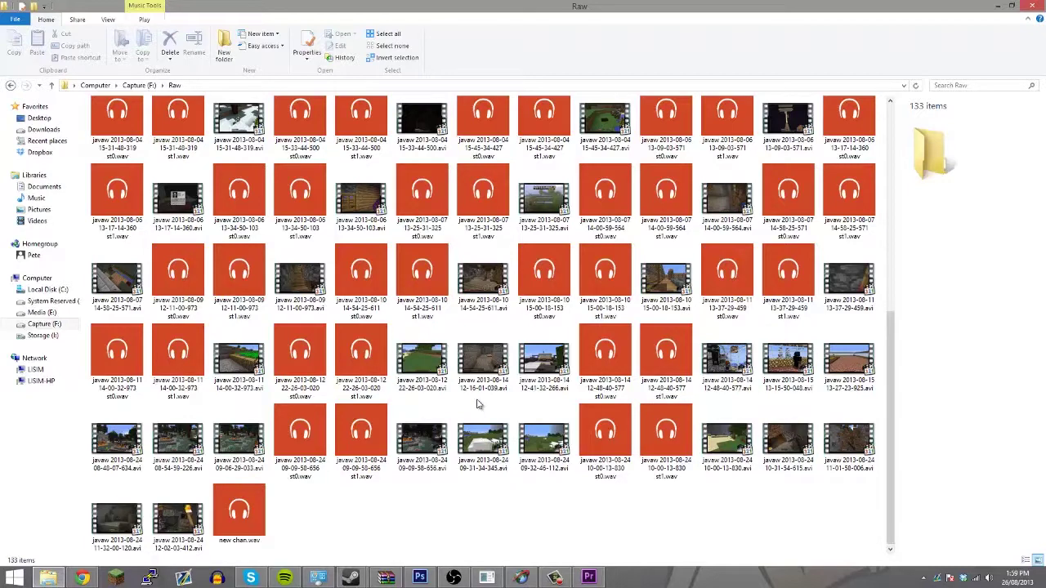
left_click(733, 391)
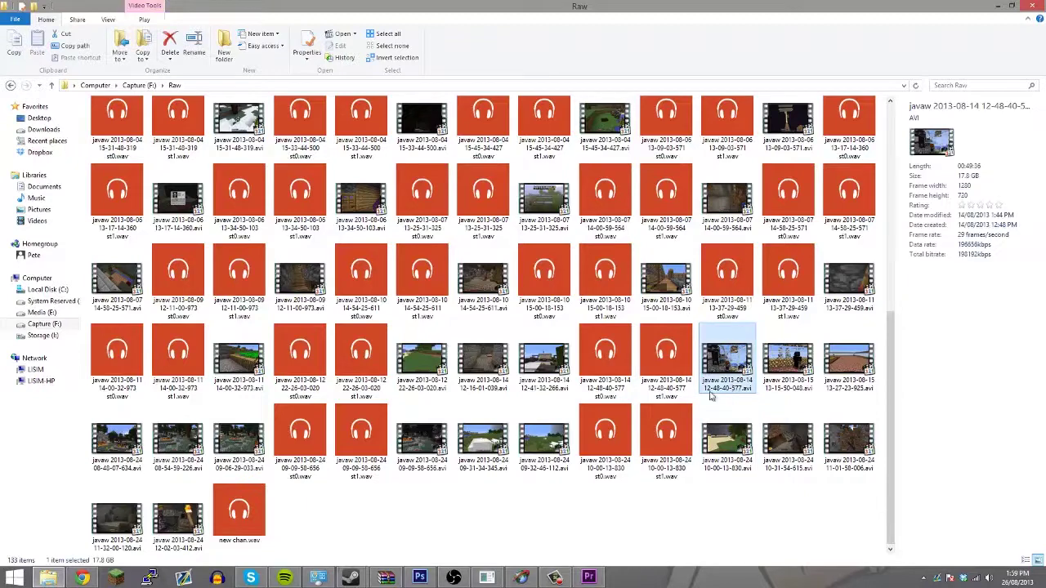
left_click(618, 392, "shift")
left_click_drag(736, 380, 85, 326)
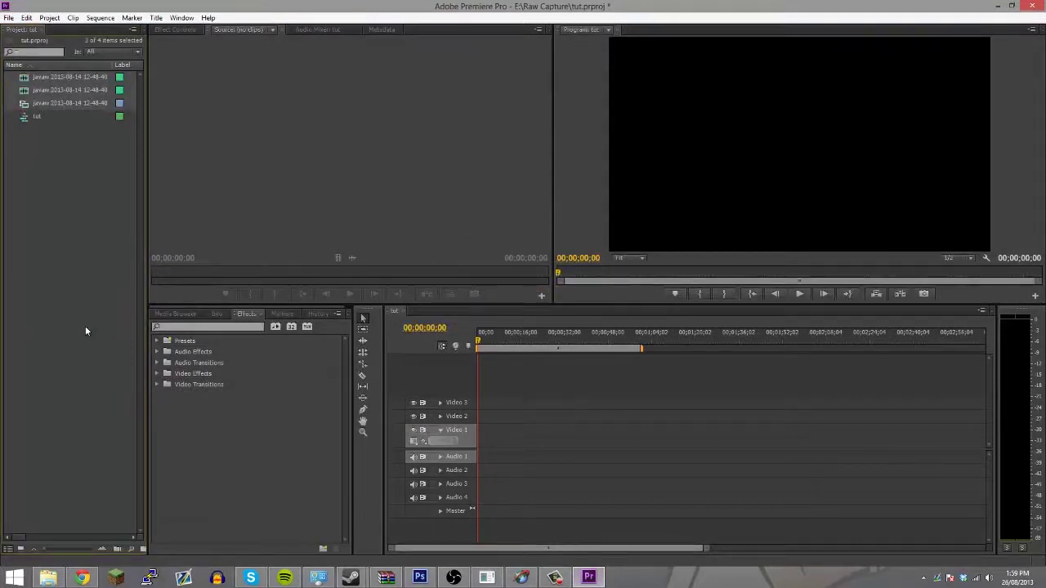
Remove the trial javaw clips from the timeline and load the gameplay AVI in the Source monitor
left_click(86, 331)
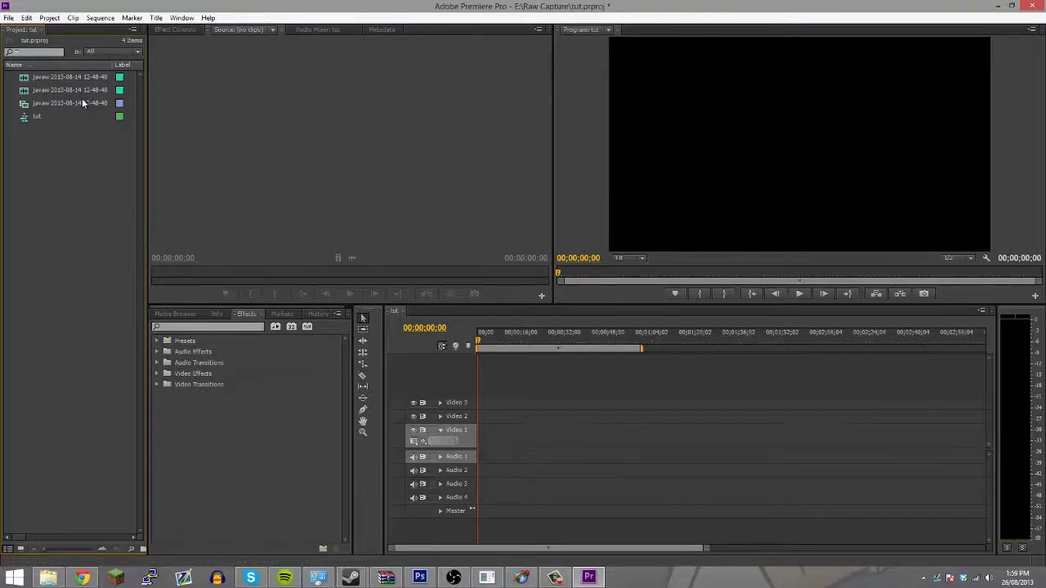
left_click_drag(82, 102, 483, 458)
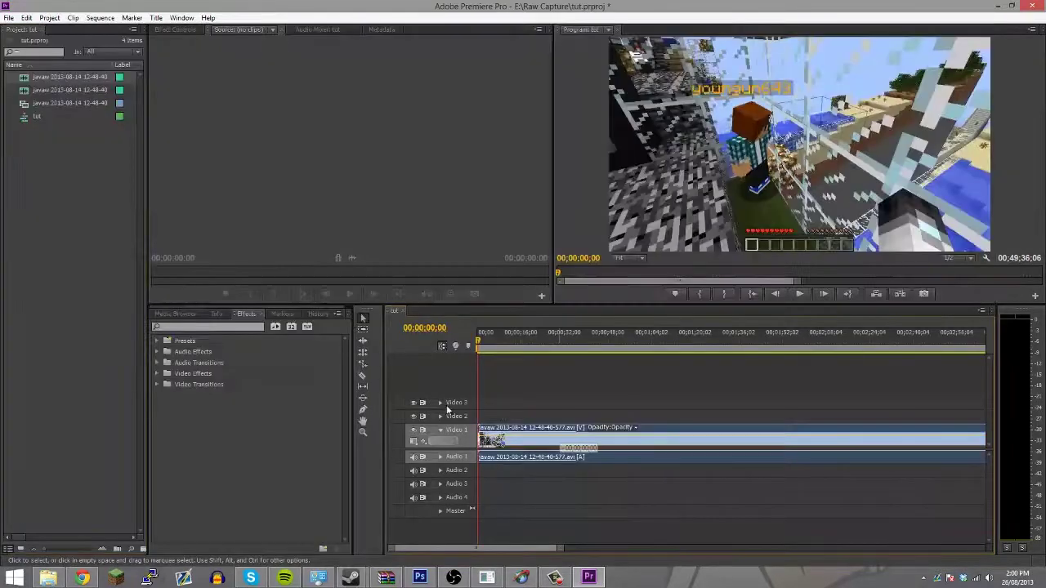
left_click_drag(531, 441, 572, 404)
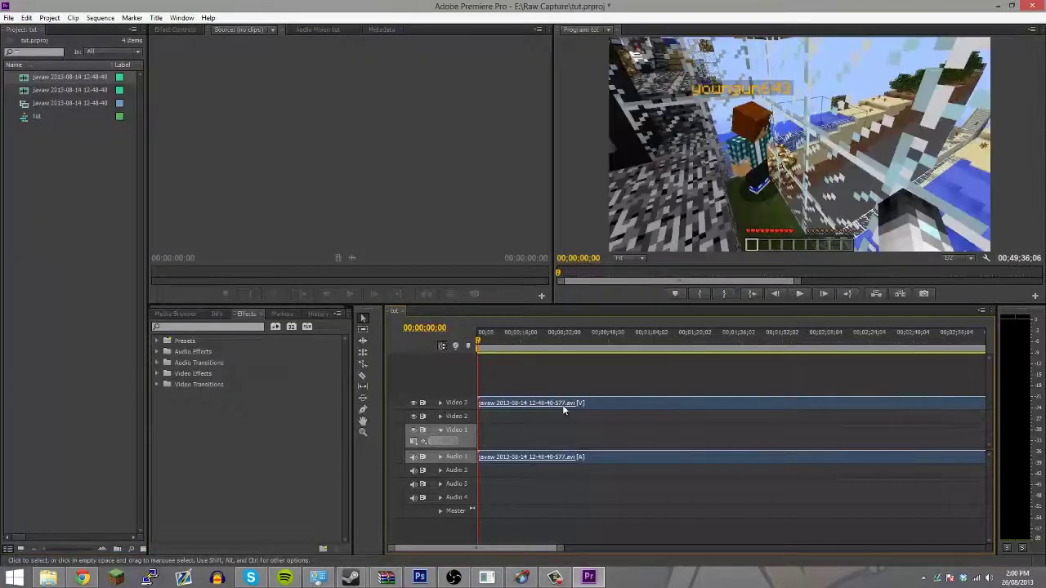
key("Delete")
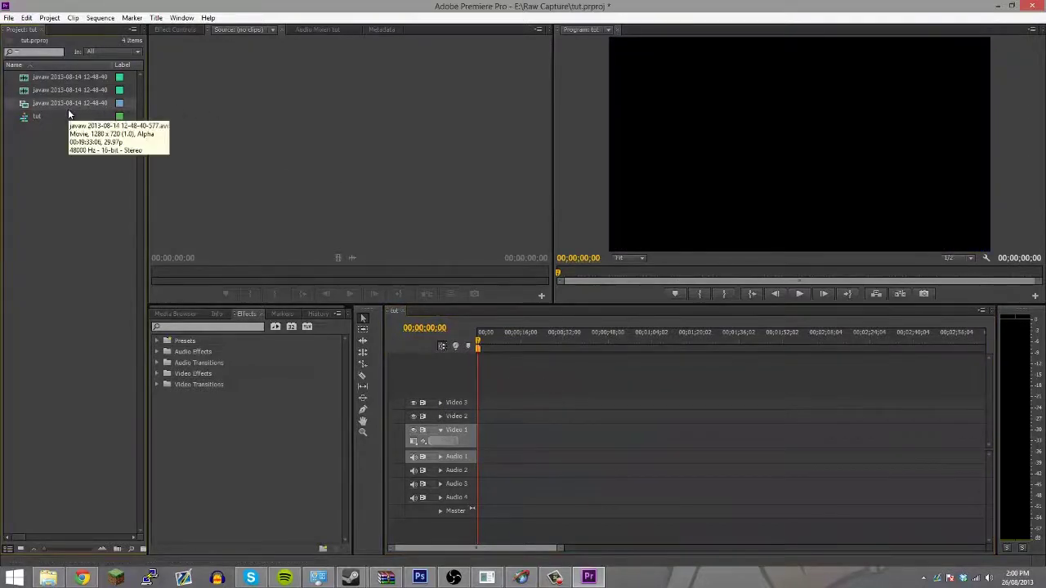
left_click_drag(72, 103, 290, 106)
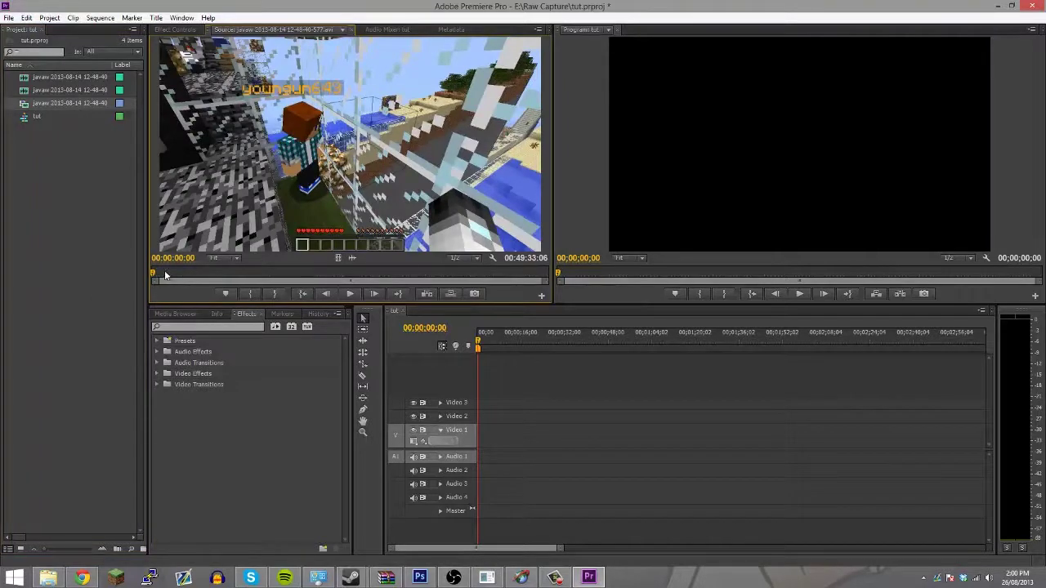
Mark the gameplay from 00:05:10:12 to 00:41:43:16 and place it on Video 1
left_click_drag(152, 277, 200, 278)
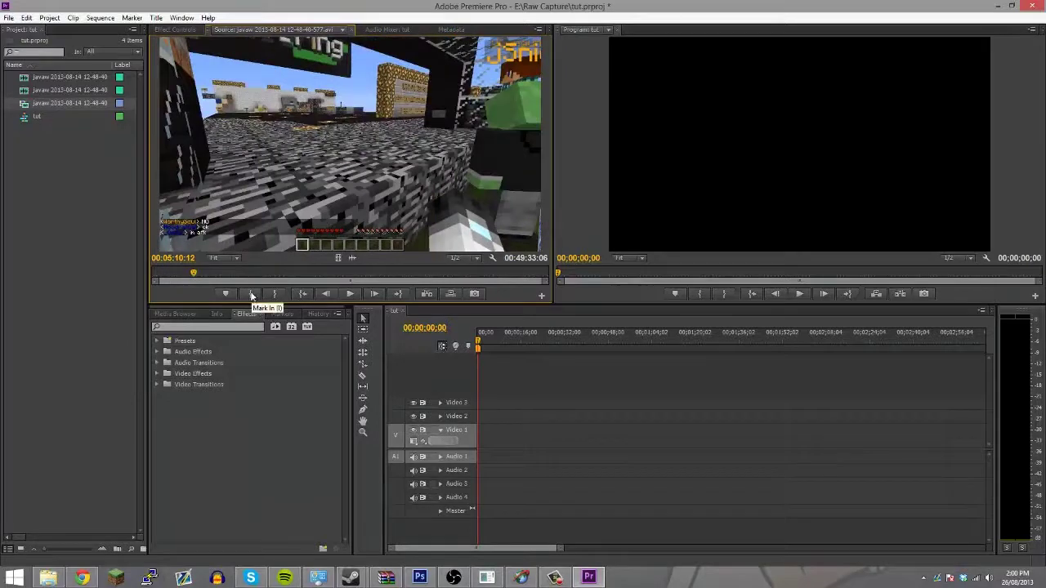
left_click(250, 294)
left_click_drag(194, 277, 487, 277)
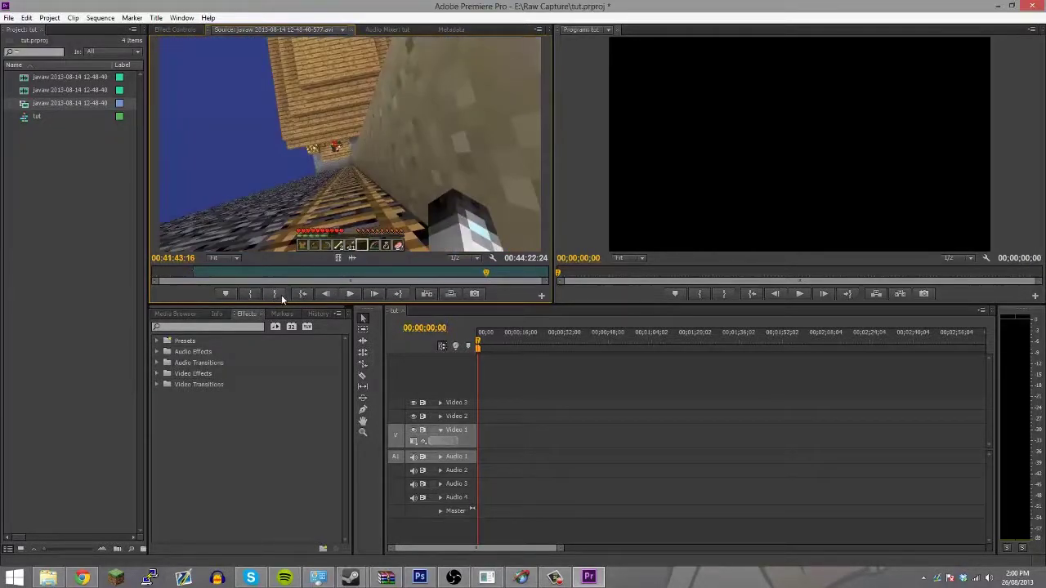
left_click(281, 294)
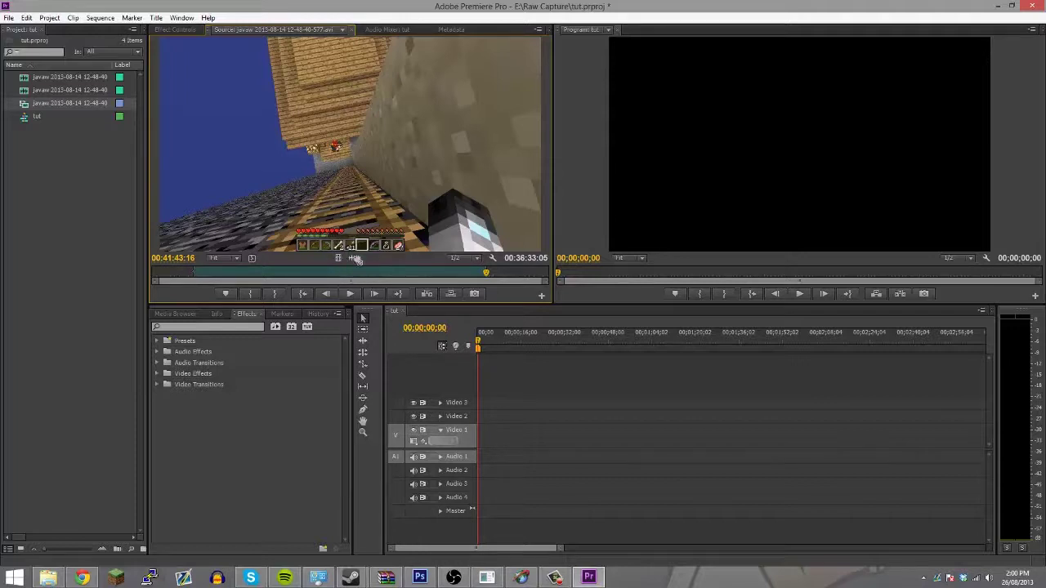
left_click_drag(356, 258, 482, 439)
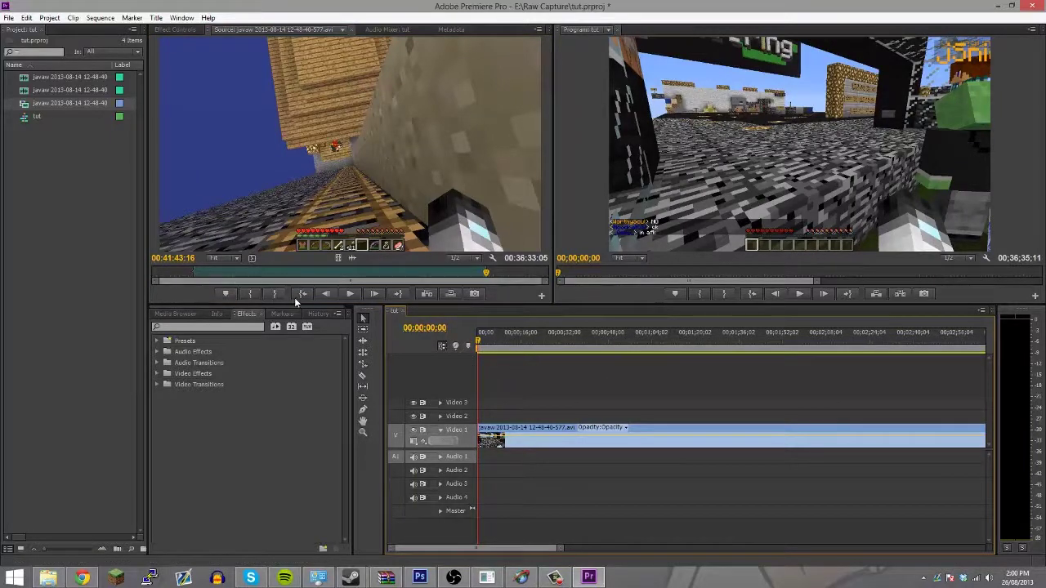
Check the clip's in/out points and the sequence's start and end, undoing a stray out point
key("shift+i")
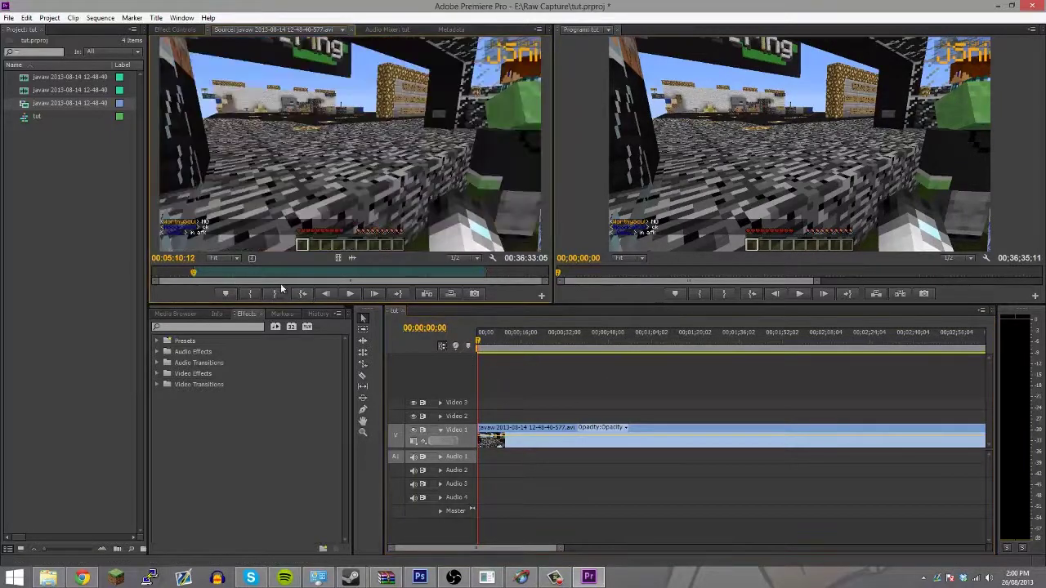
left_click(397, 294)
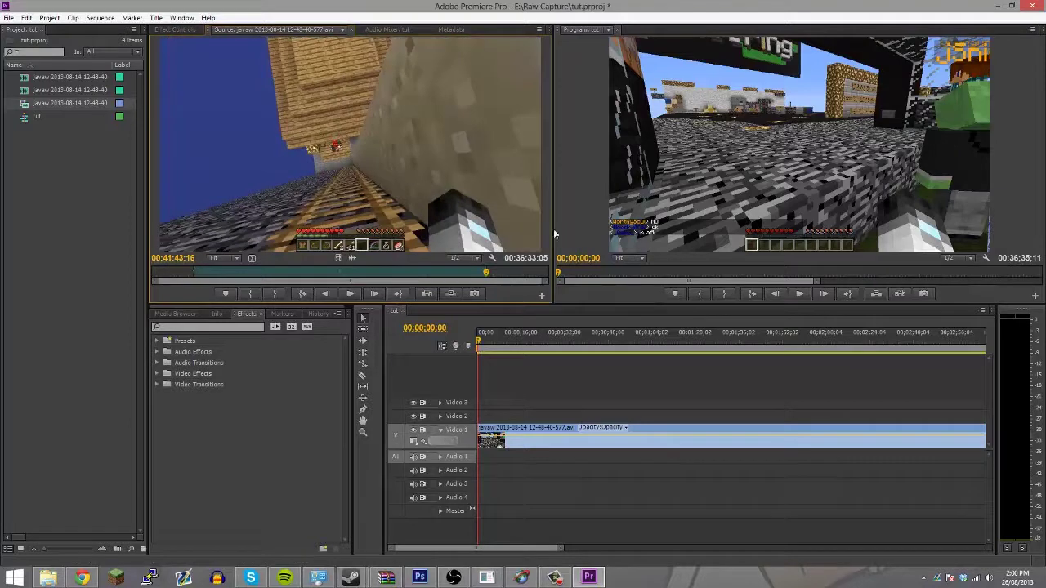
left_click(724, 295)
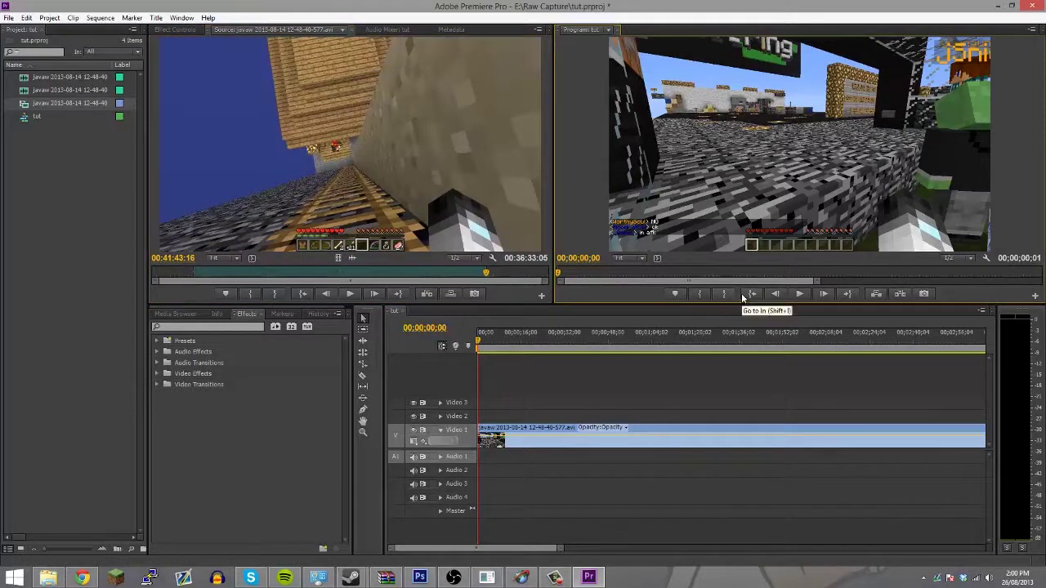
key("ctrl+z")
left_click(848, 294)
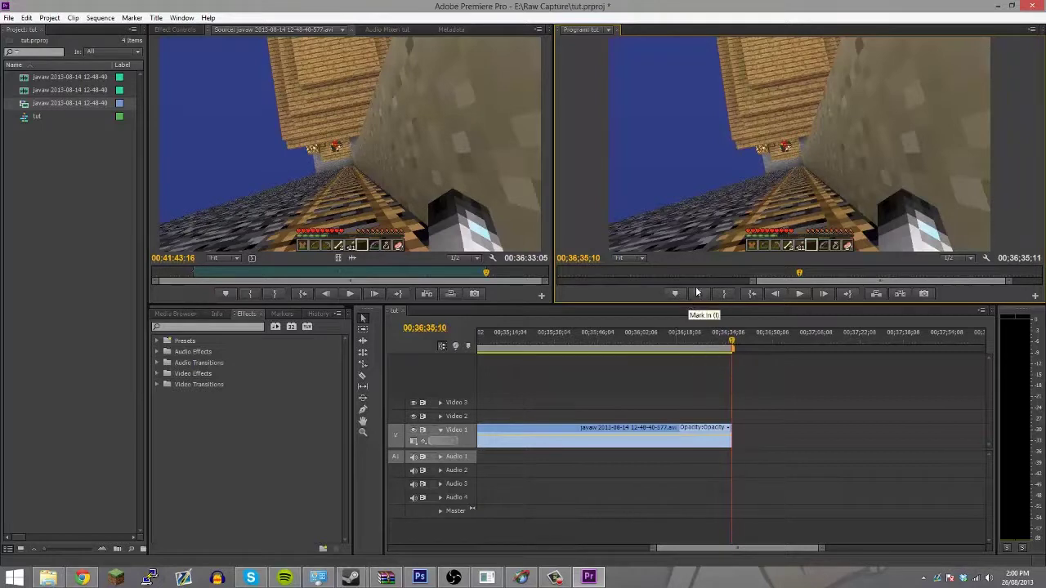
left_click(756, 294)
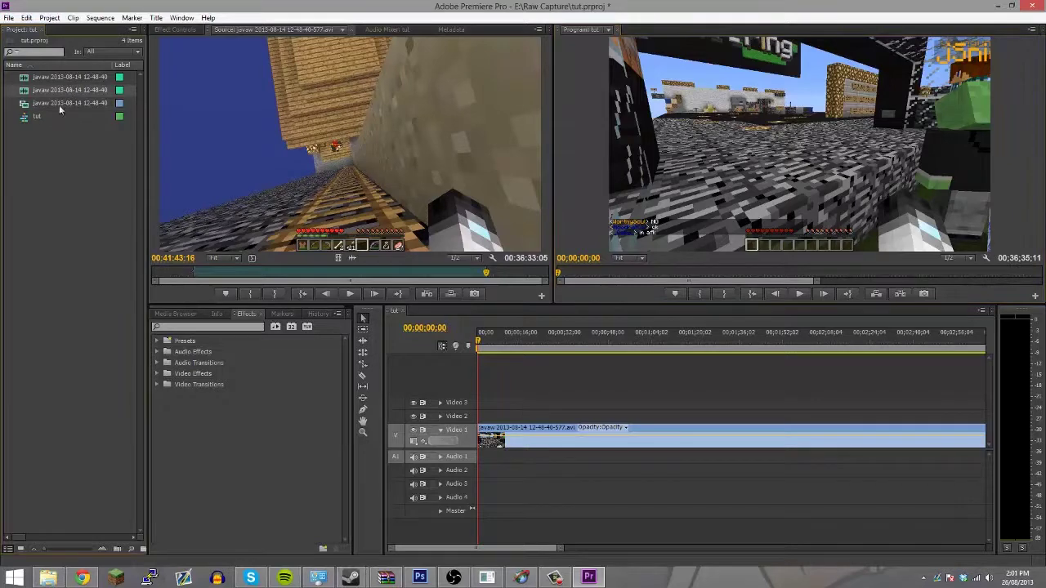
Preview the WAV voice recording and add it to the sequence audio
double_click(67, 77)
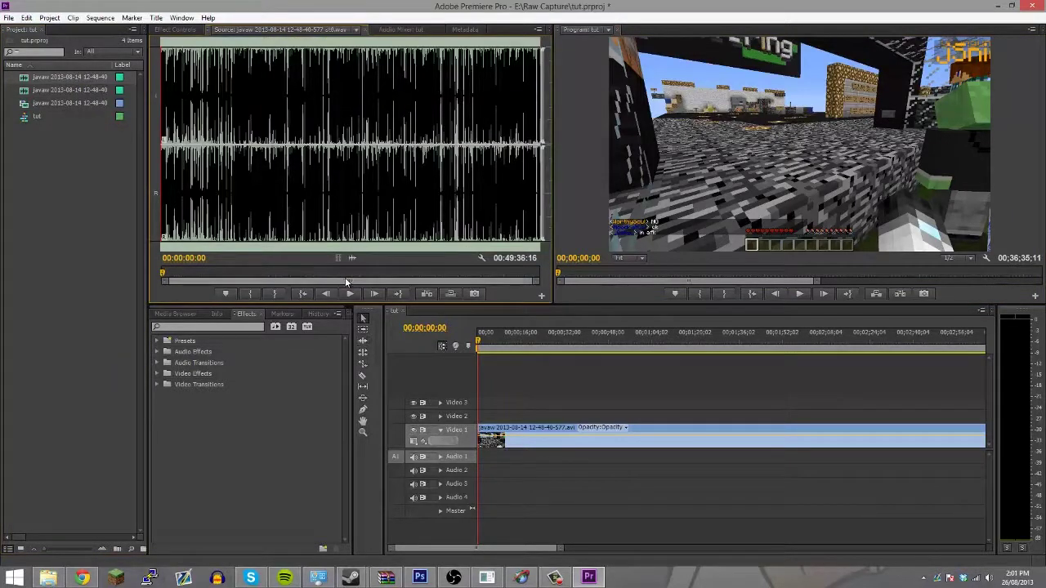
left_click(350, 295)
left_click(350, 295)
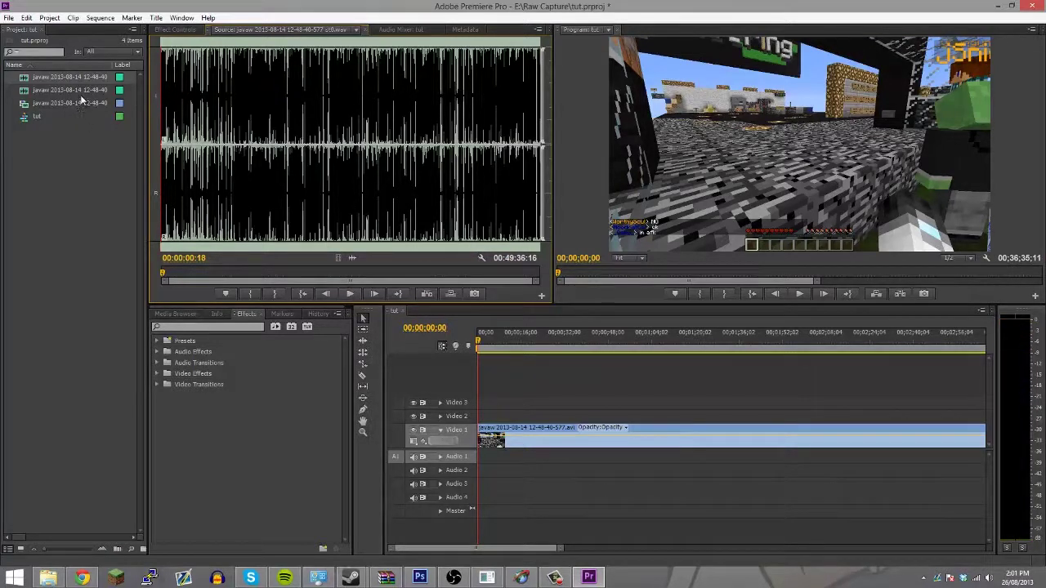
left_click_drag(170, 80, 486, 482)
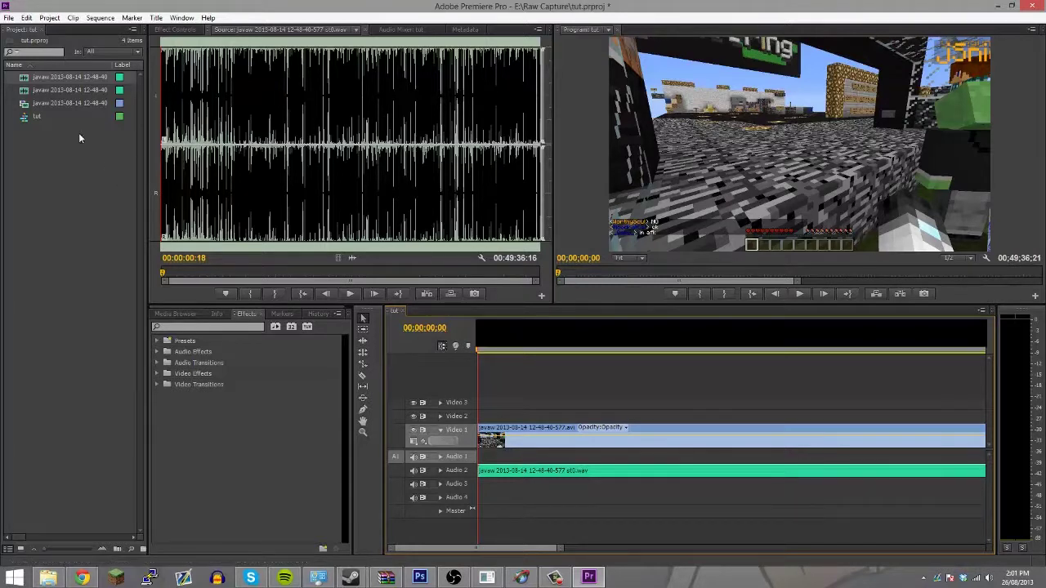
Add the second WAV, select both audio clips, cancel merging, and delete them
left_click_drag(79, 95, 480, 470)
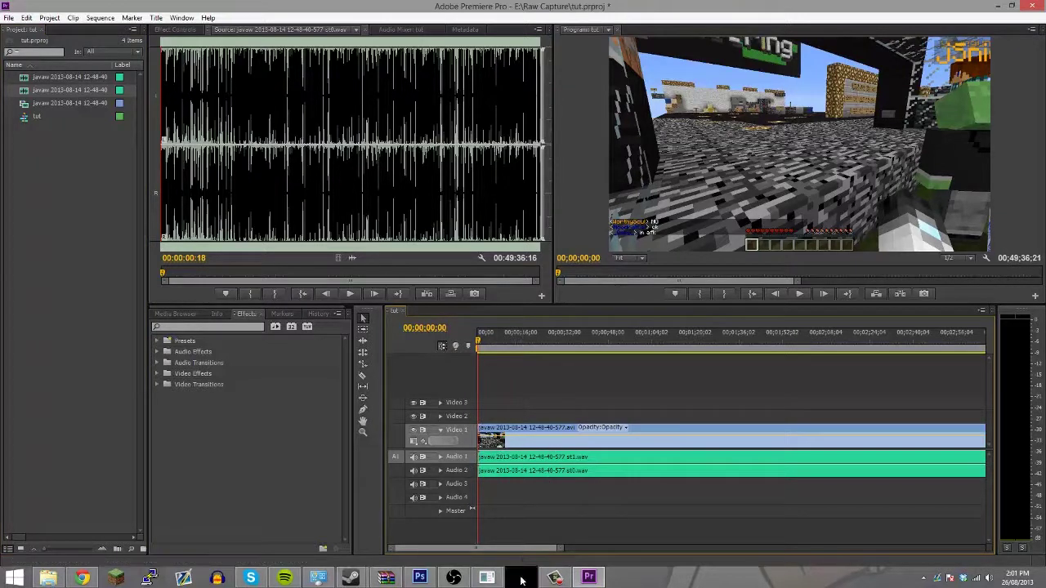
left_click_drag(516, 548, 490, 557)
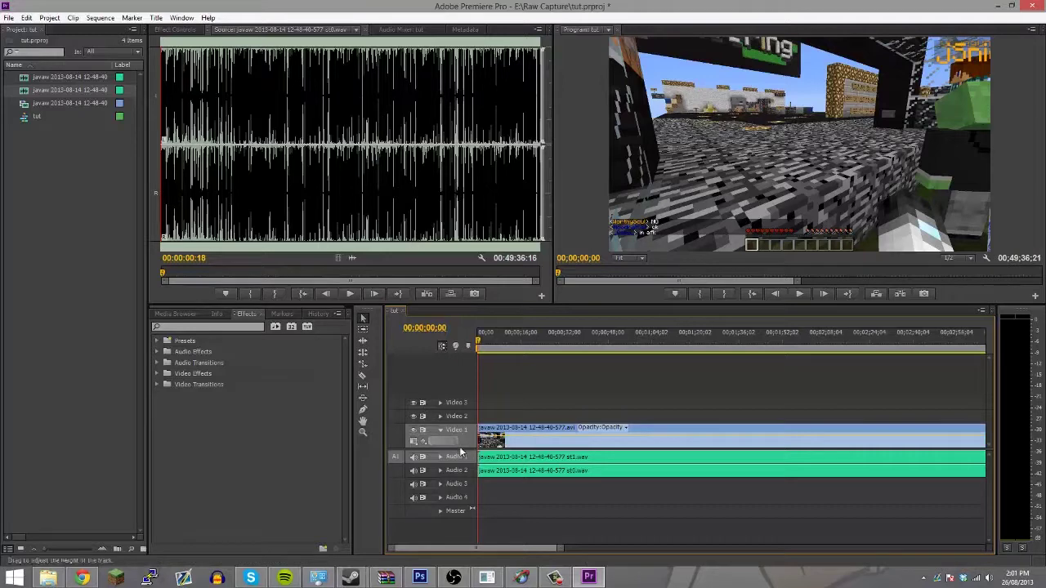
left_click_drag(535, 501, 545, 464)
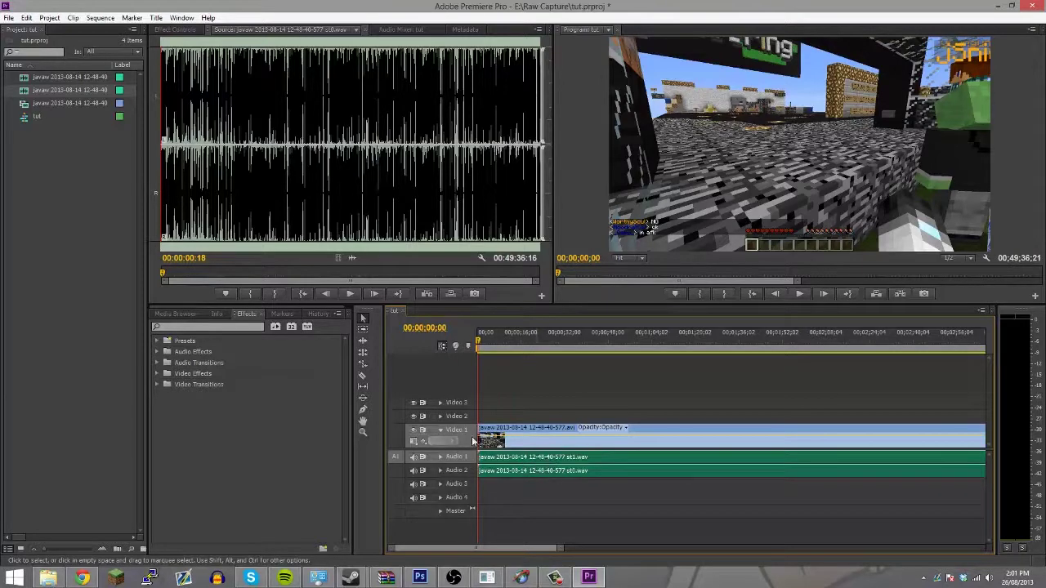
right_click(558, 469)
left_click(600, 376)
left_click(599, 370)
key("Delete")
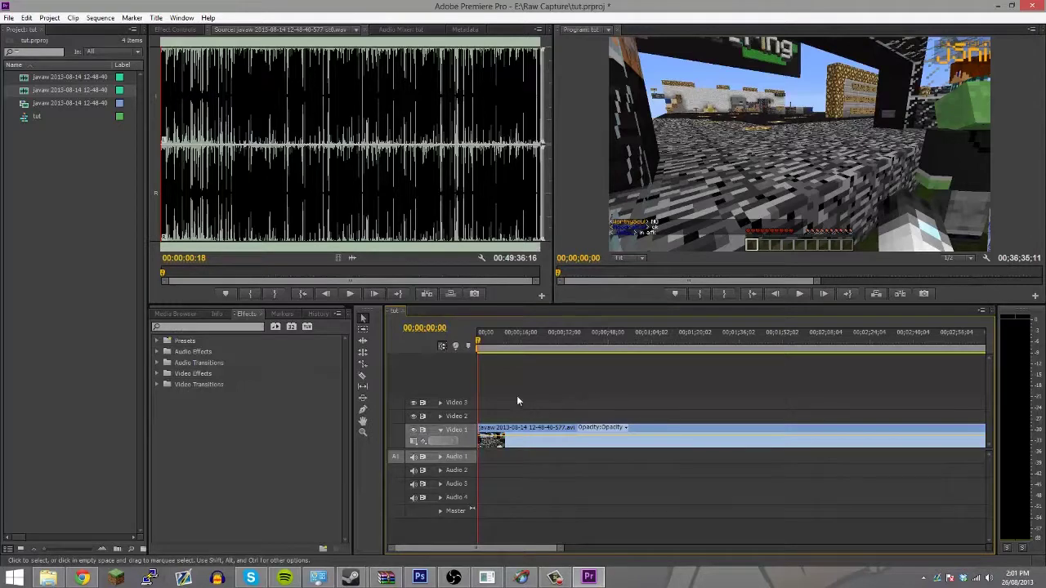
Load the Video 1 clip into the Source monitor and shift it later on the timeline
left_click_drag(513, 433, 375, 187)
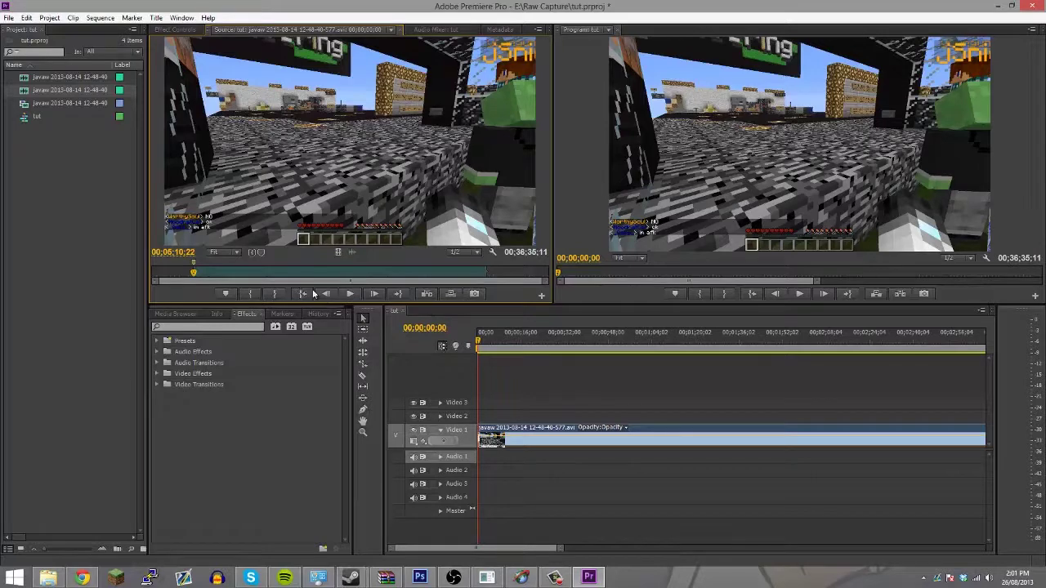
left_click(395, 294)
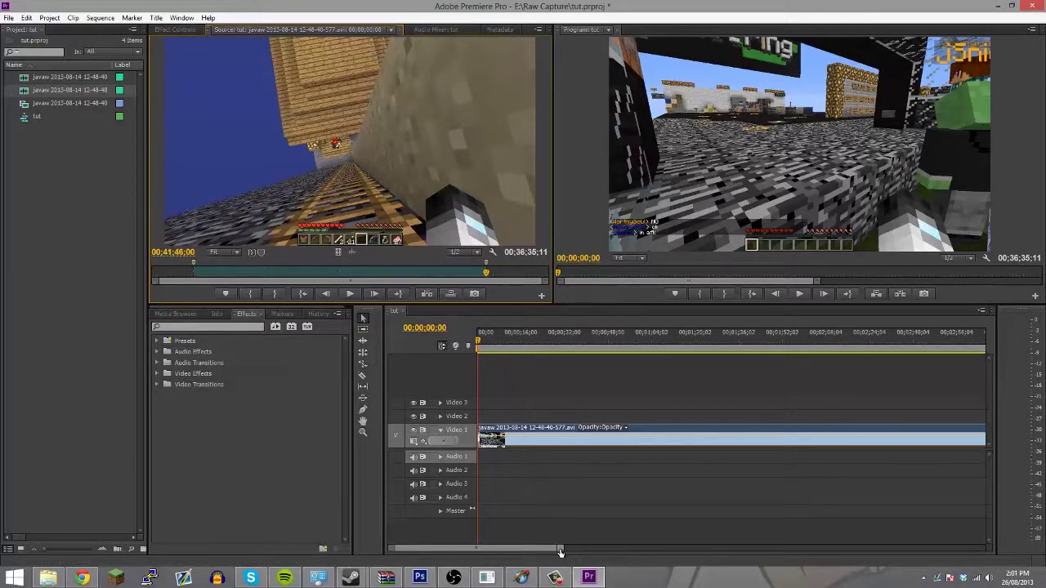
left_click_drag(561, 549, 1001, 556)
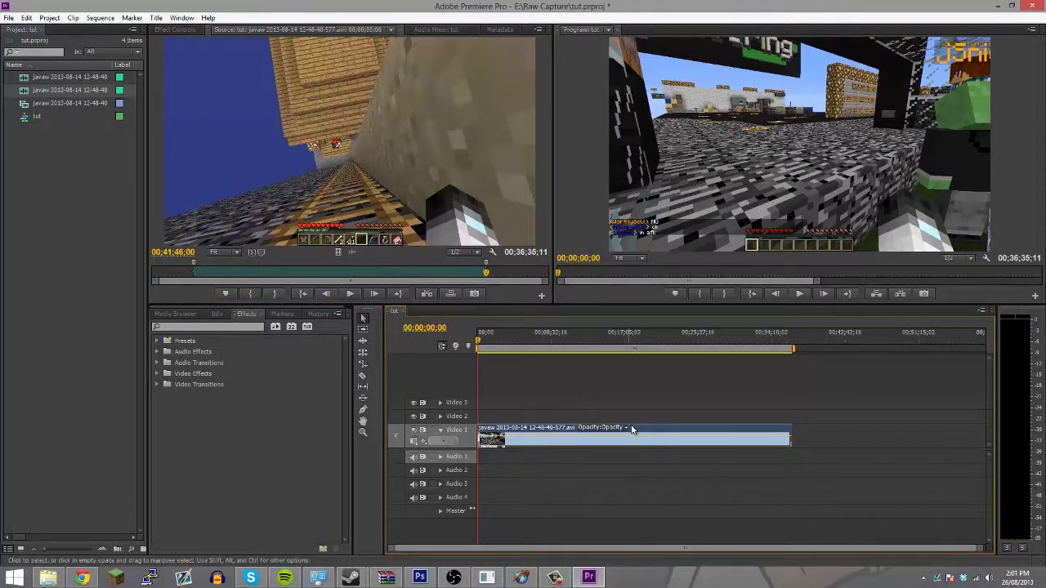
left_click_drag(637, 431, 594, 442)
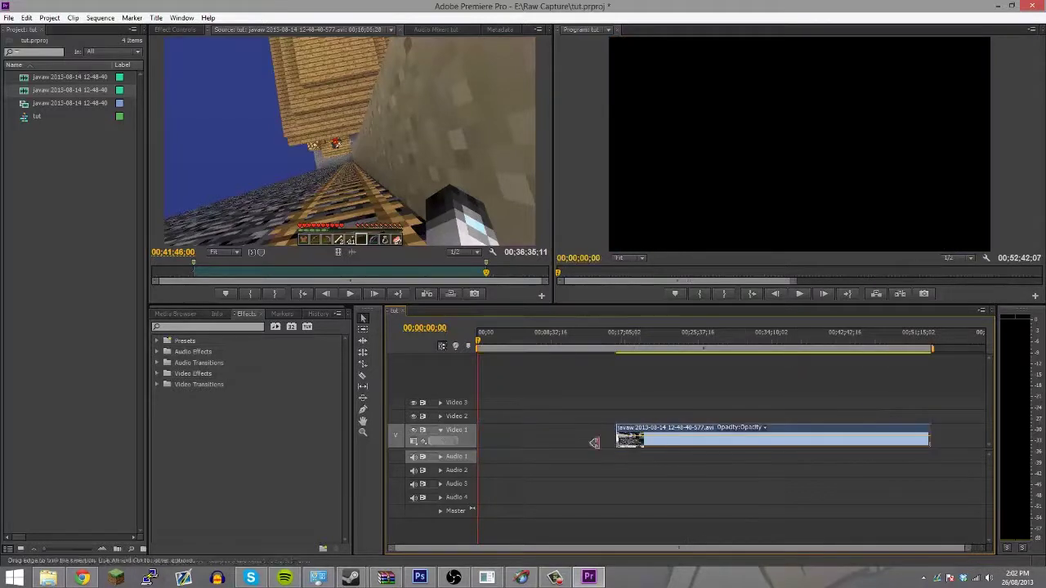
Add the voice WAV to Audio 1, nudge the gameplay clip back, then delete the audio clip
left_click(59, 89)
left_click_drag(88, 94, 487, 459)
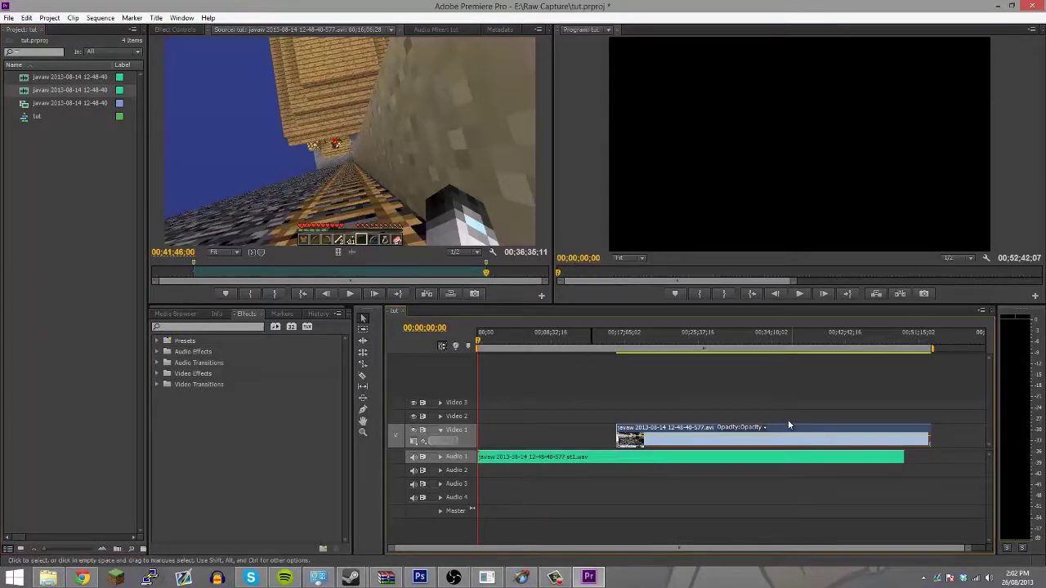
left_click_drag(786, 434, 739, 430)
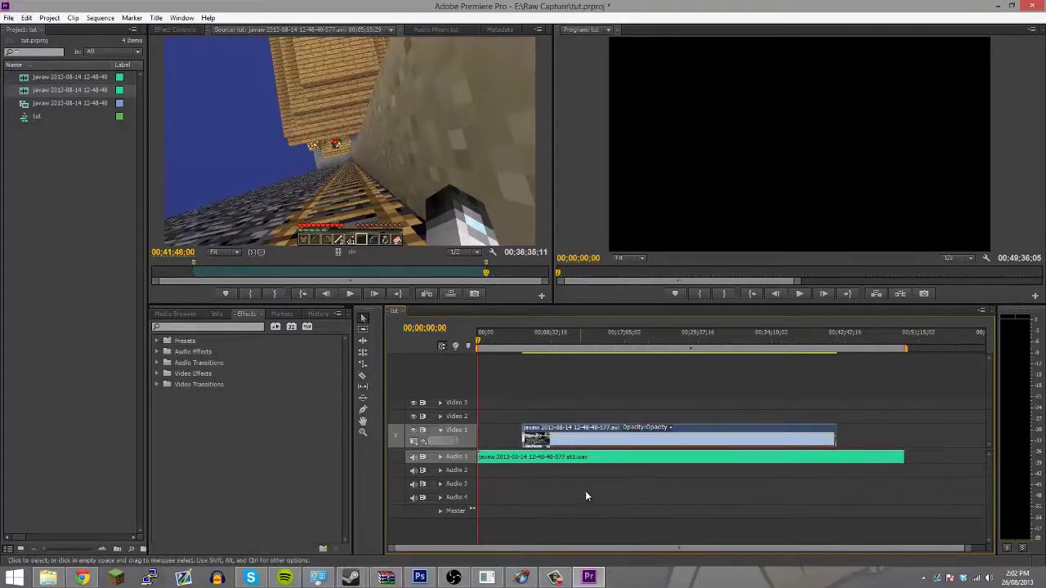
left_click(667, 460)
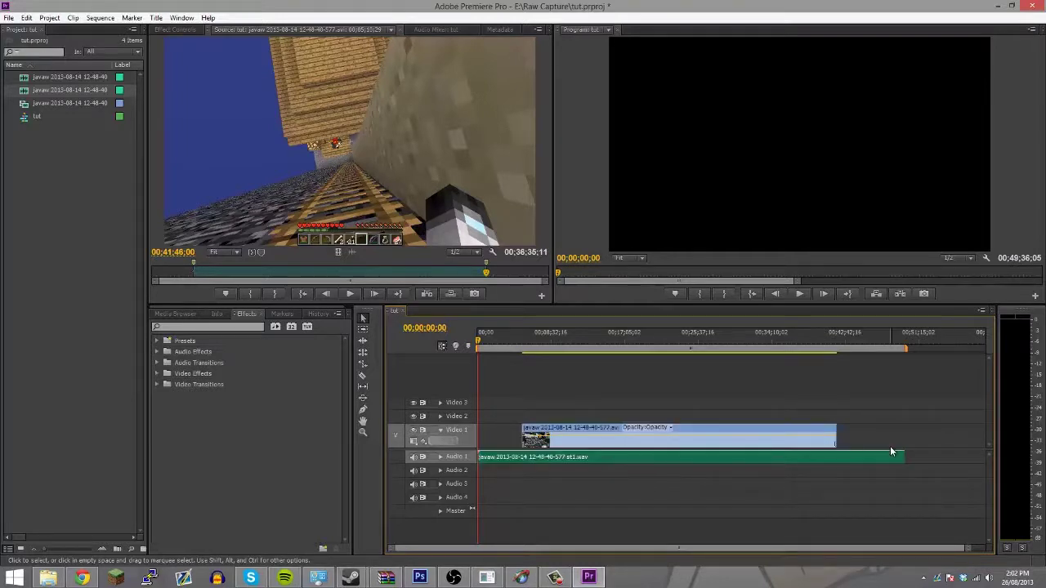
key("Delete")
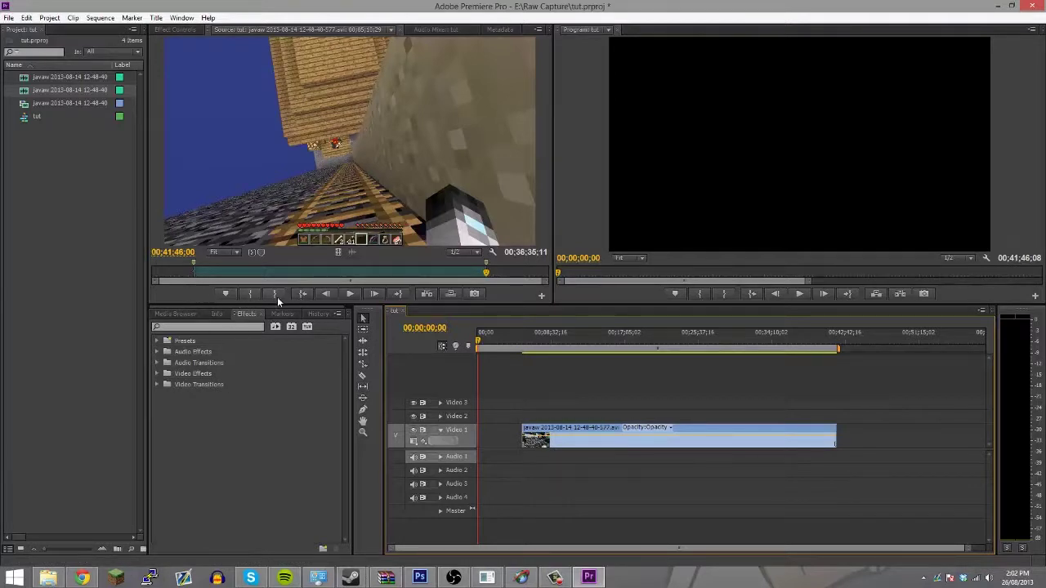
Copy the gameplay clip's in-point timecode 00;05;10;22 from the Source Monitor
left_click(300, 294)
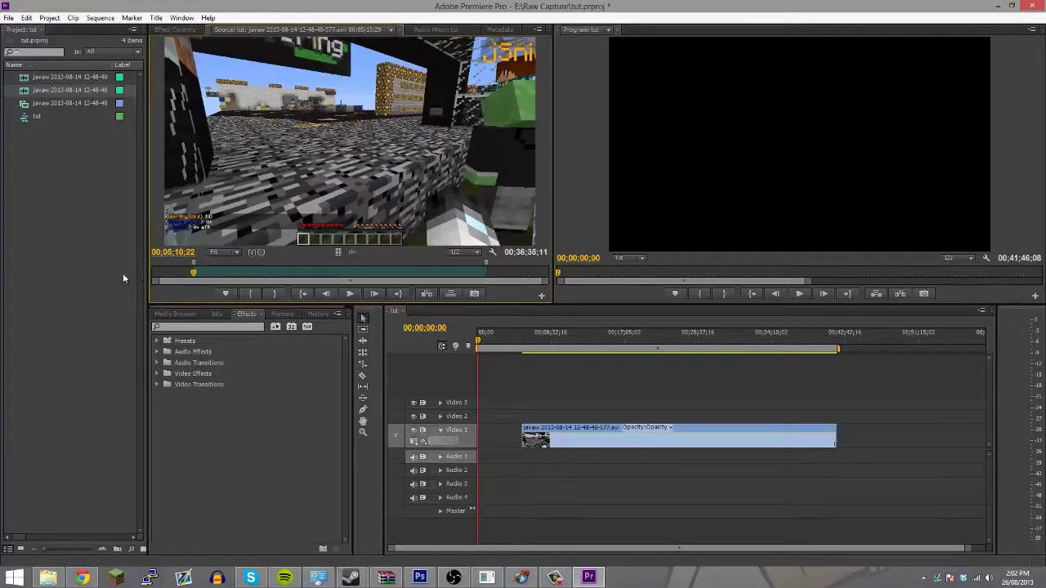
right_click(161, 251)
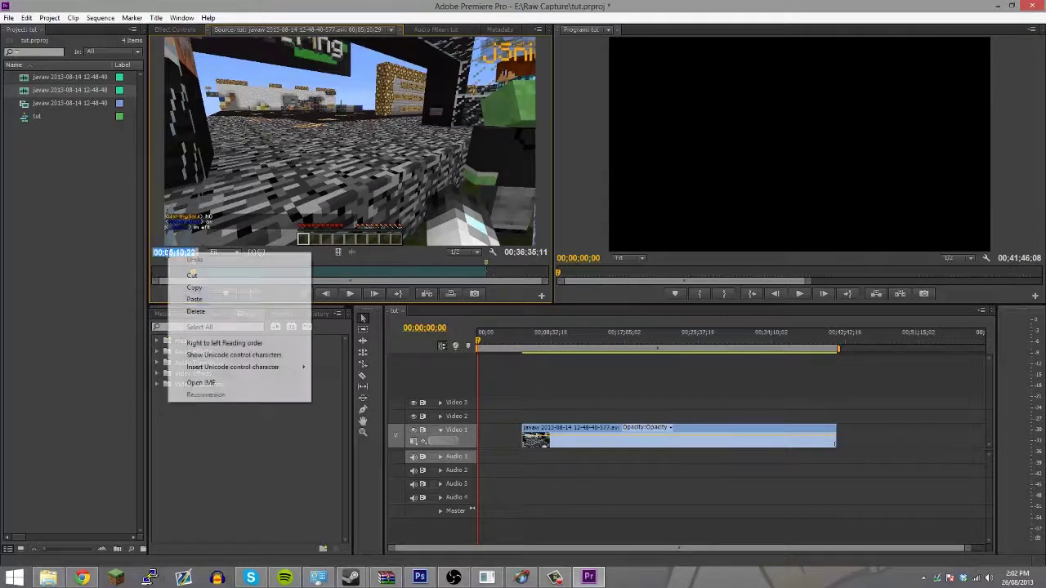
left_click(186, 285)
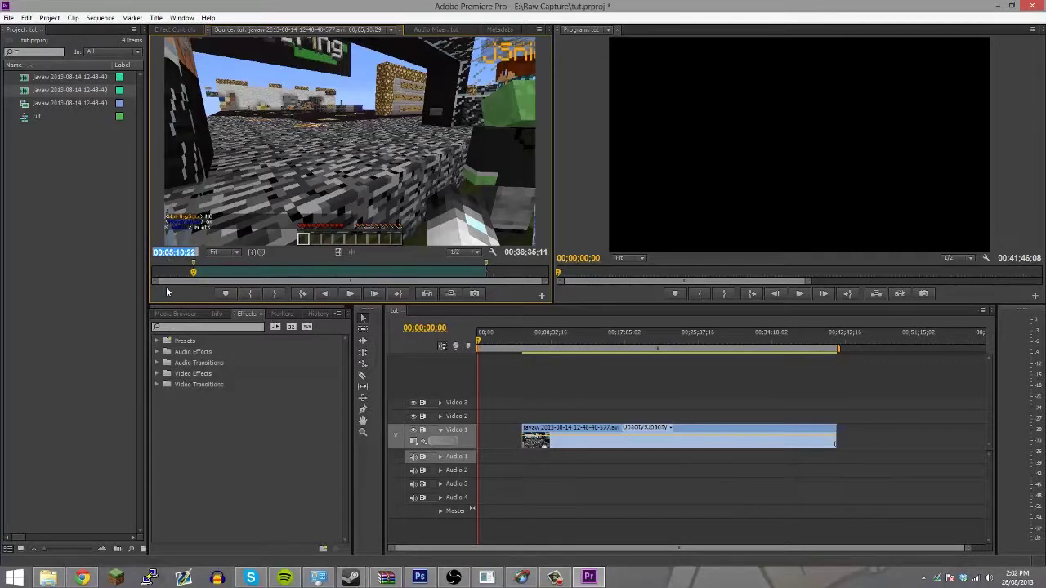
Load st1.wav in the Source Monitor and set its In point at 00:05:10:22
left_click_drag(67, 94, 339, 155)
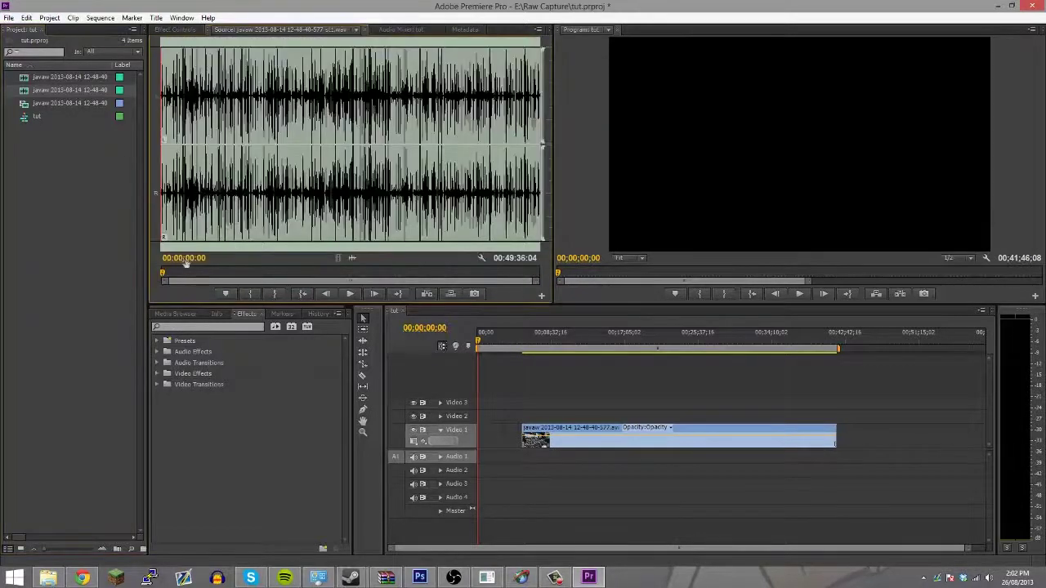
right_click(184, 259)
left_click(237, 304)
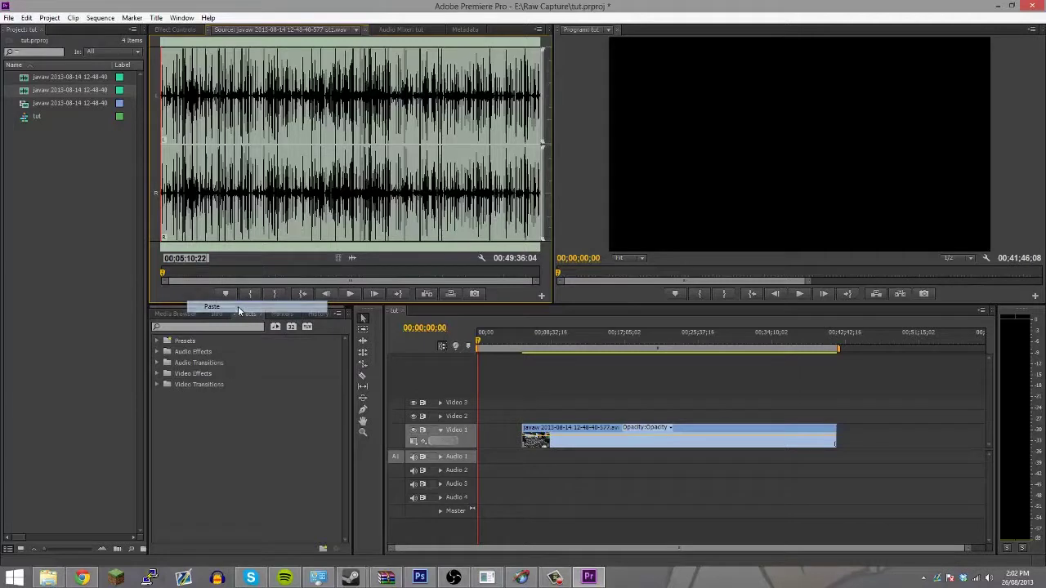
key("Return")
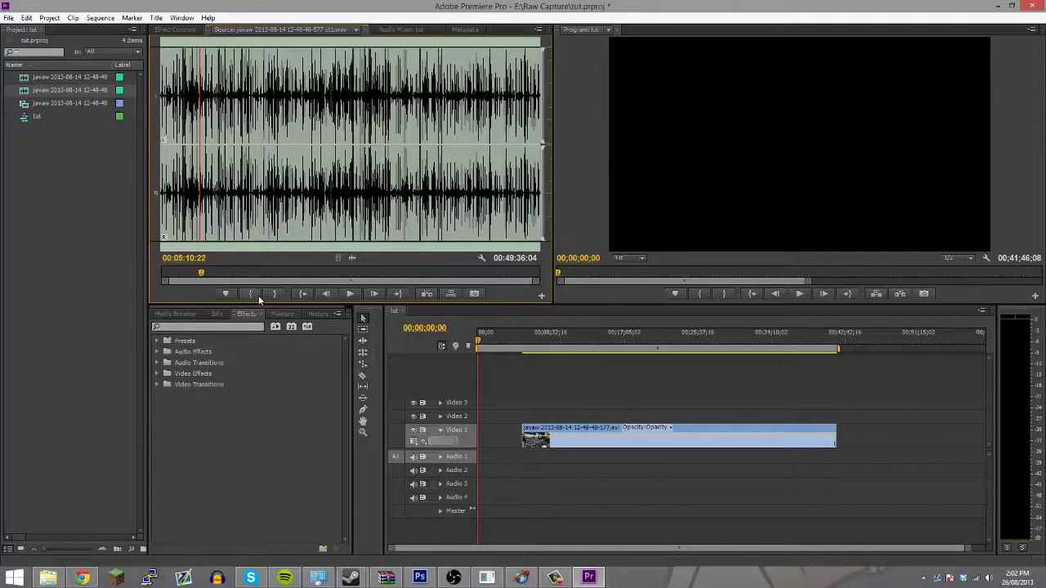
left_click(250, 293)
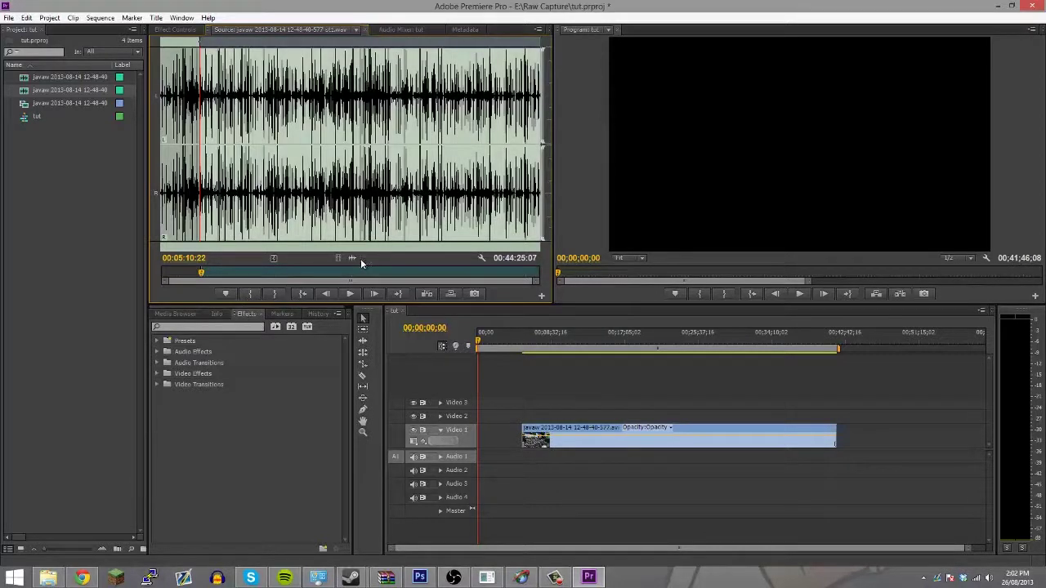
Place the audio on Audio 1, trim it to the gameplay's end, and move both clips to the start
left_click_drag(353, 258, 527, 455)
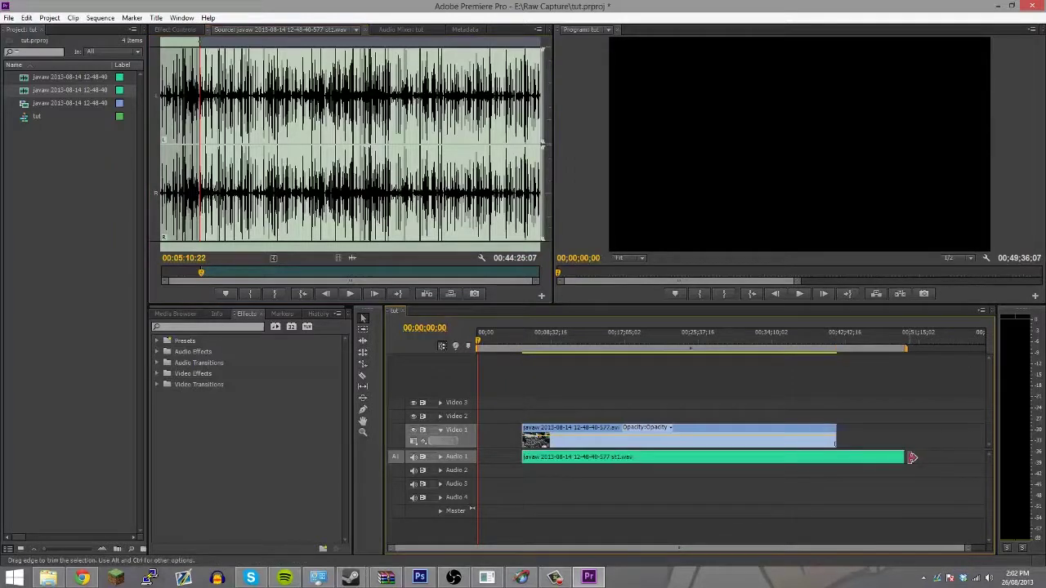
left_click_drag(898, 458, 835, 468)
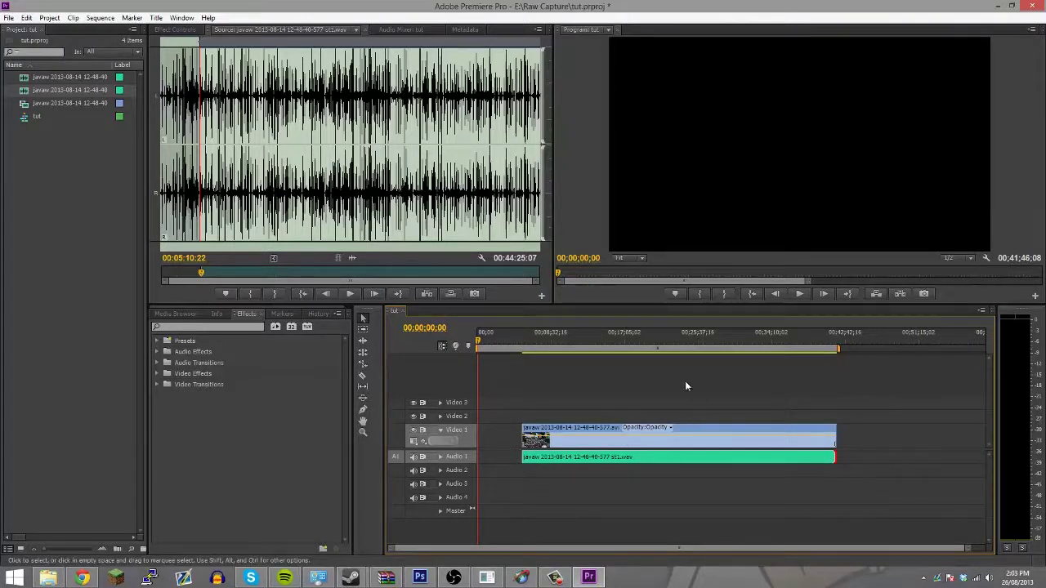
left_click_drag(685, 381, 490, 437)
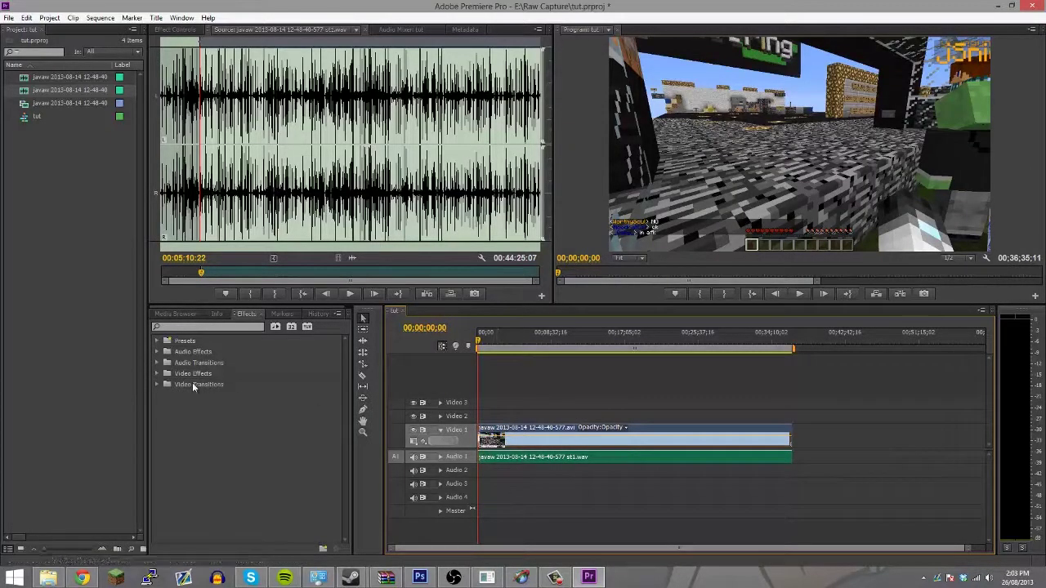
Apply the Iris Round transition from Video Transitions > Iris to the gameplay clip's start
left_click(159, 374)
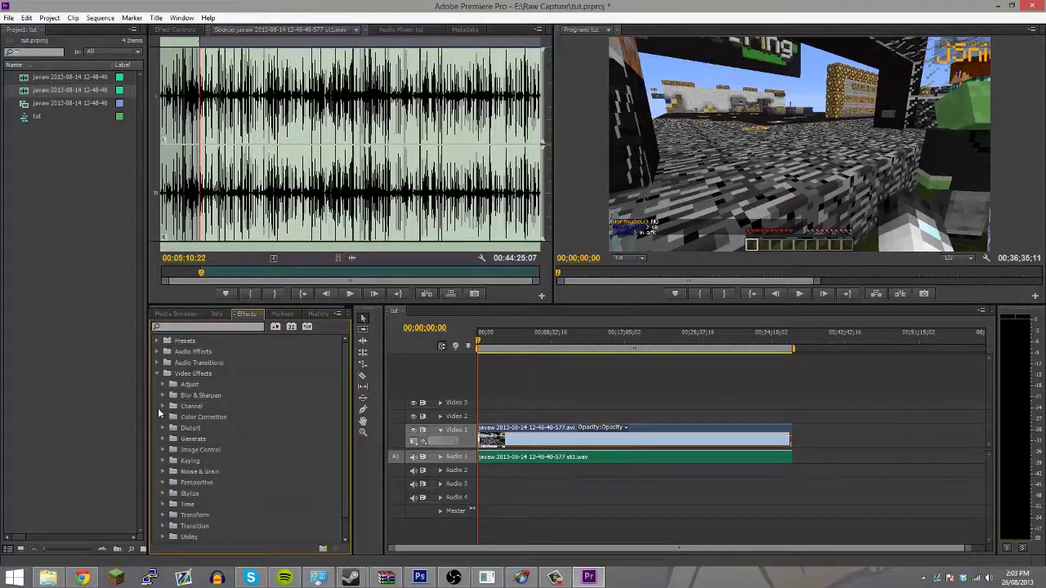
left_click(158, 375)
left_click(159, 385)
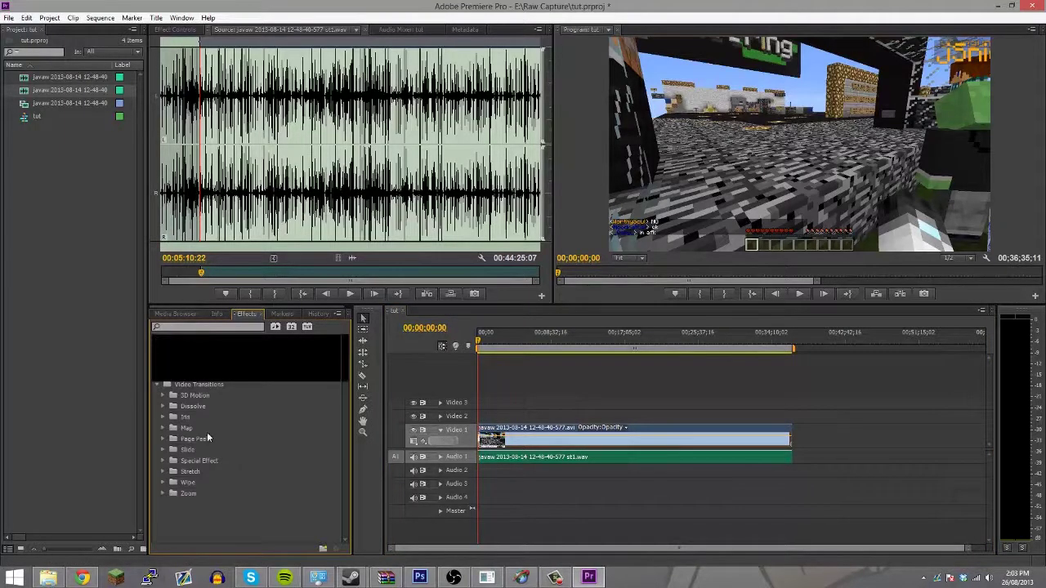
left_click(162, 418)
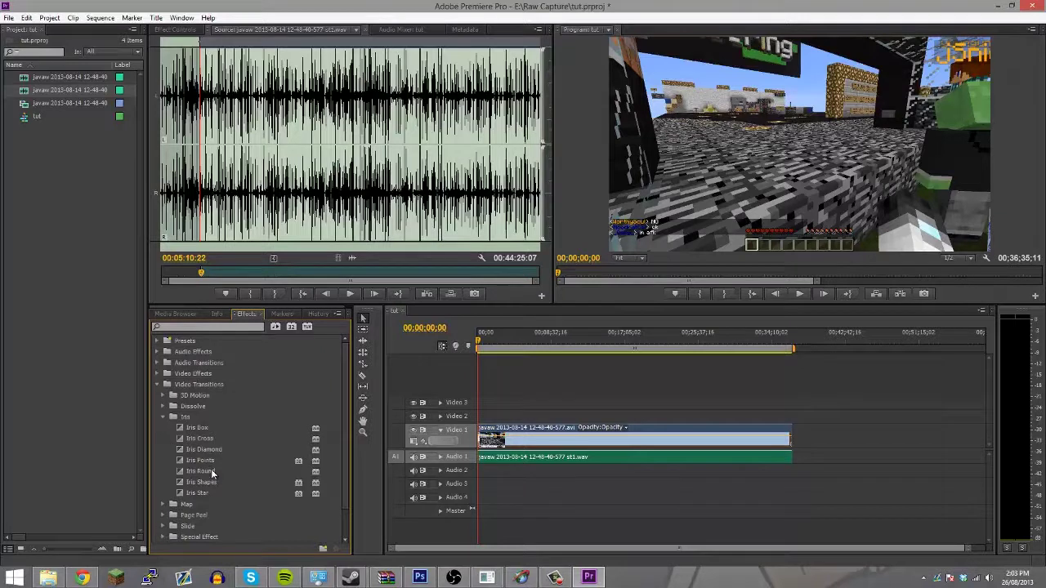
left_click_drag(200, 476, 489, 445)
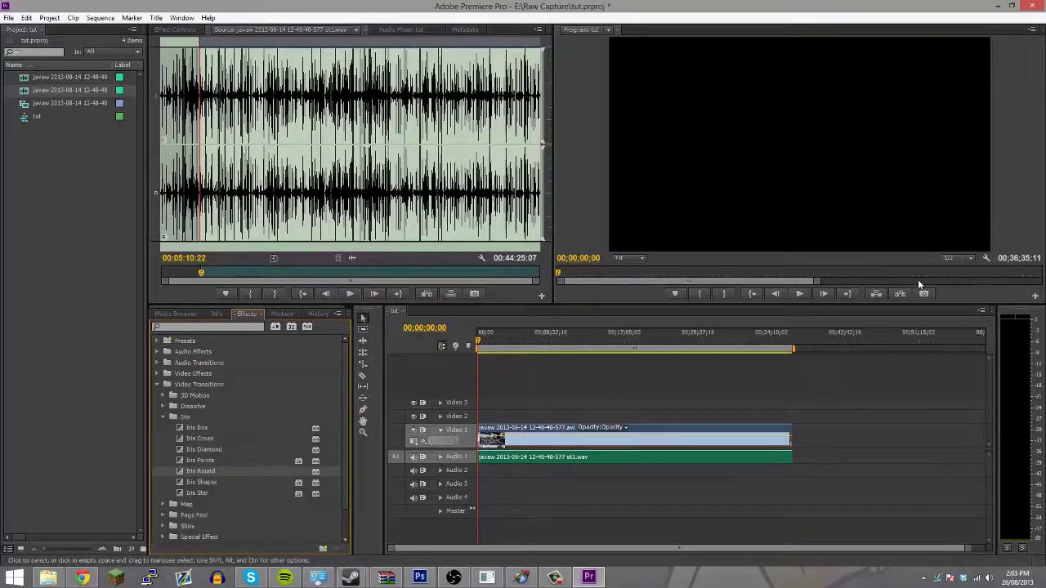
Preview the iris opening, then scrub the playhead near the sequence end
left_click(800, 294)
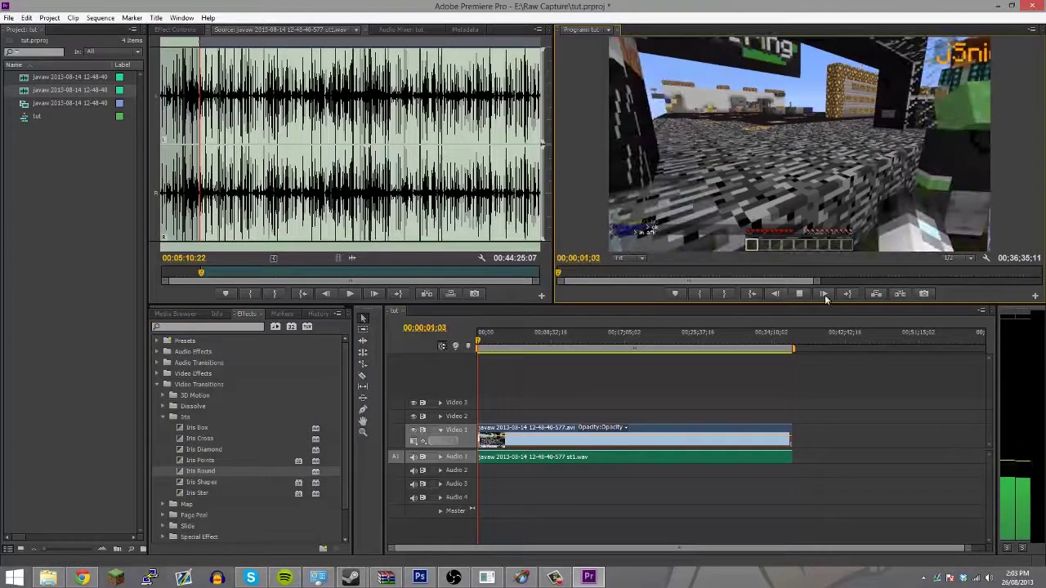
left_click(800, 293)
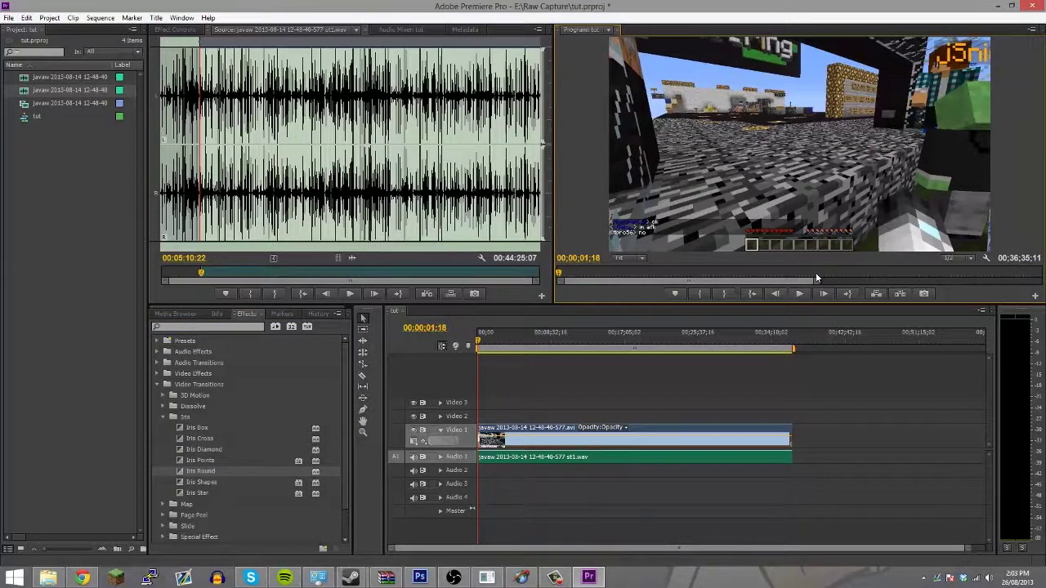
left_click(478, 344)
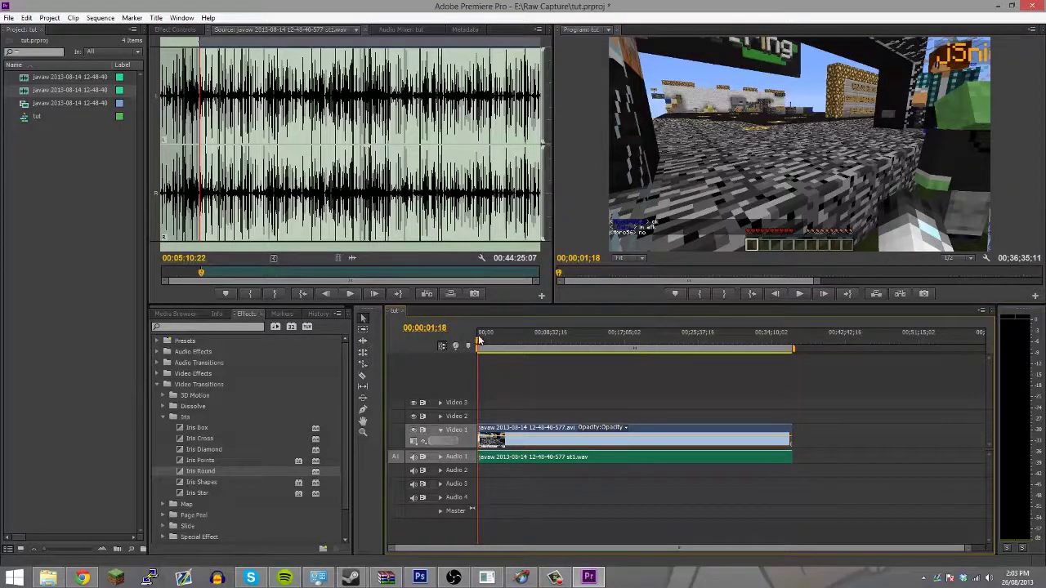
left_click_drag(480, 342, 779, 360)
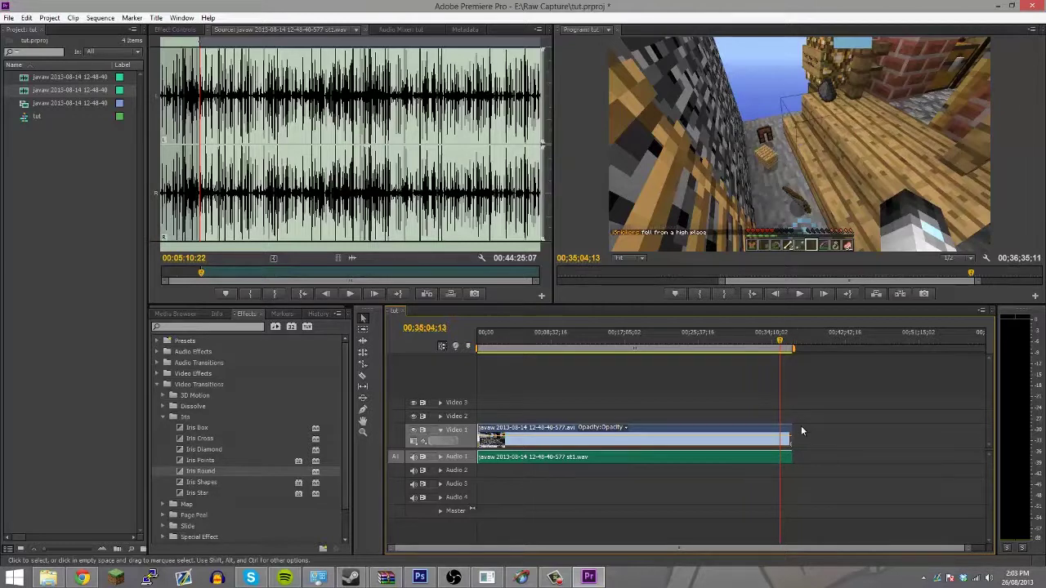
Expand the Video 1 and Audio 1 tracks to show the voice waveform and volume line
left_click(440, 429)
left_click(440, 441)
left_click(441, 456)
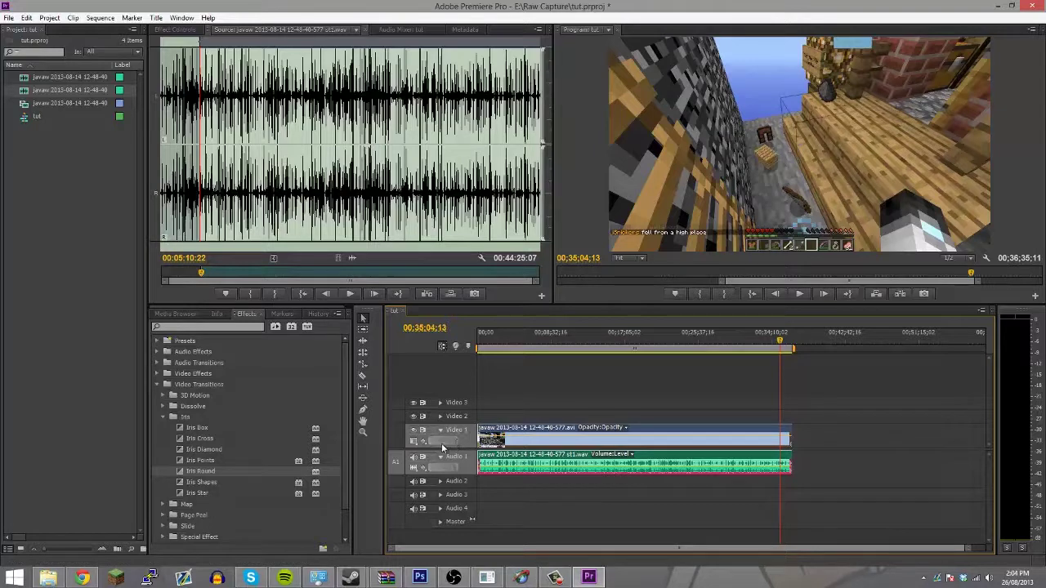
Position the playhead at the very end of the gameplay clip
left_click(779, 344)
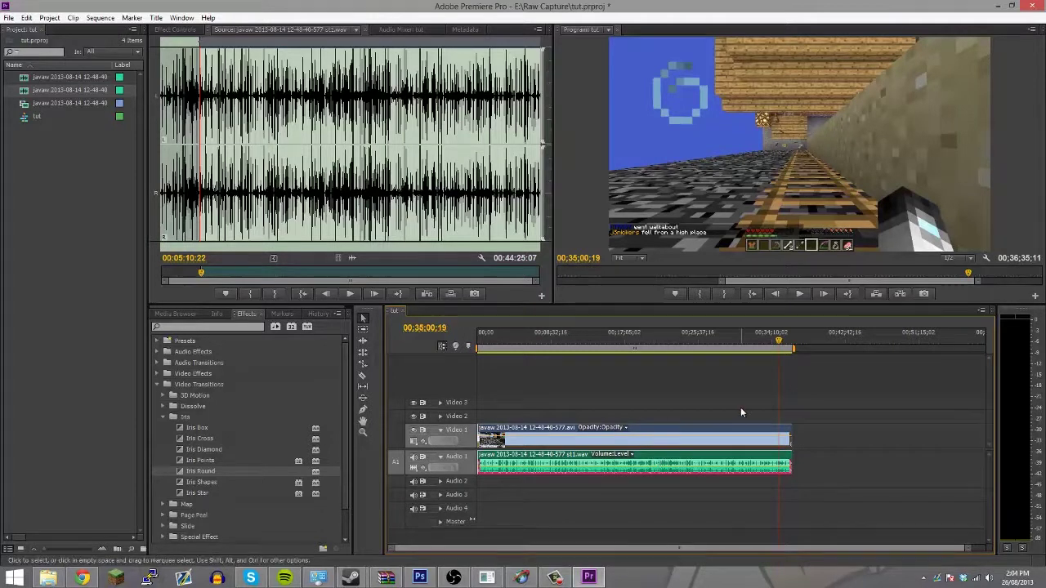
left_click(672, 458)
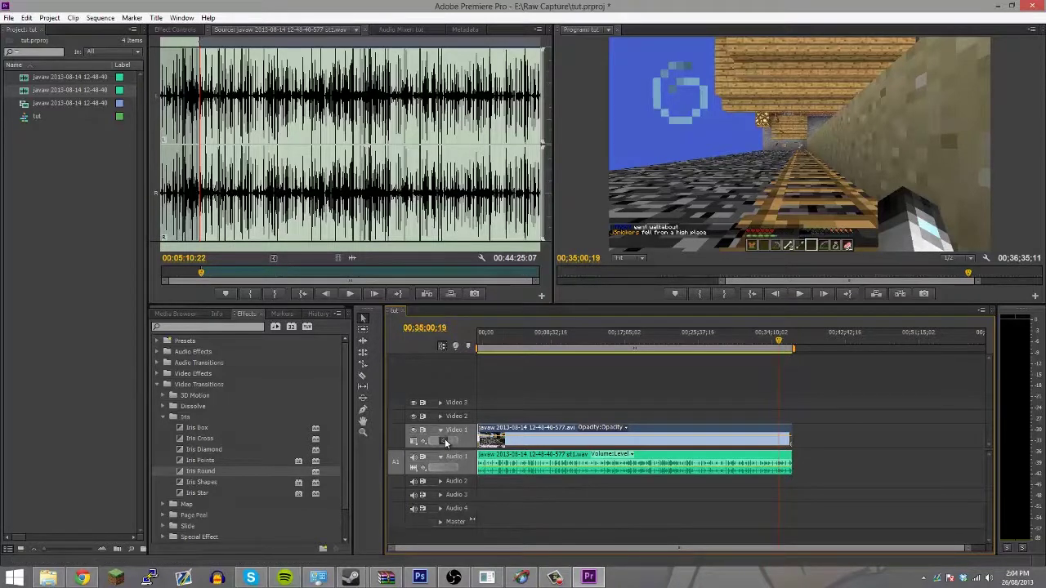
left_click(791, 346)
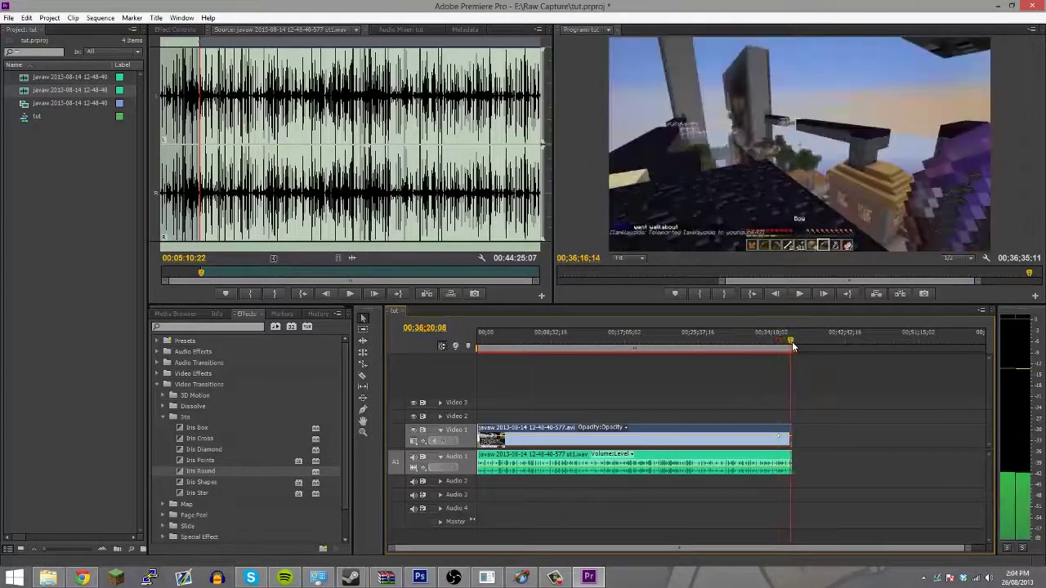
left_click_drag(791, 346, 791, 345)
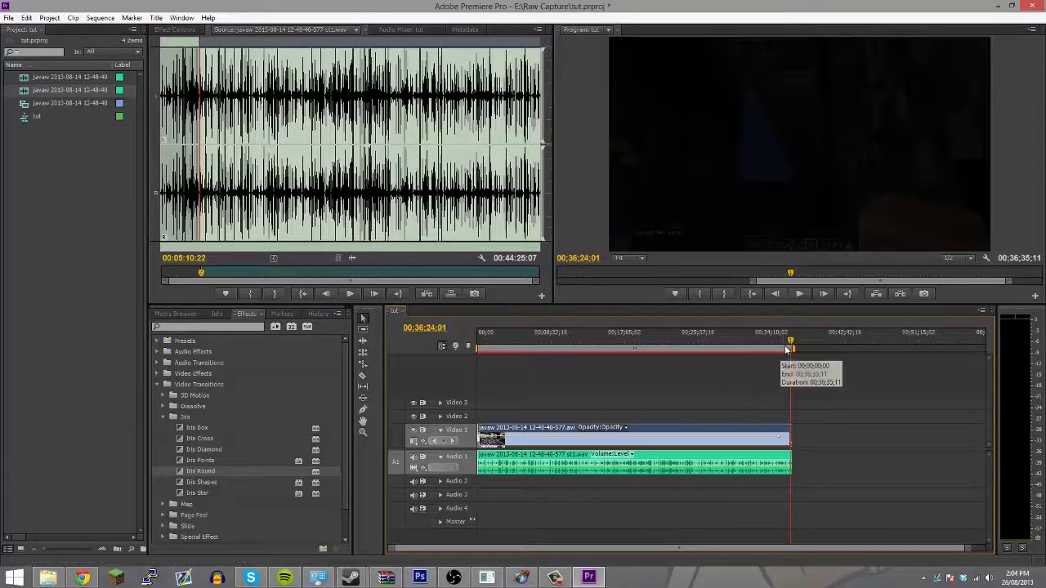
Replay the sequence ending from just before the gameplay clip's end
left_click_drag(787, 339, 776, 339)
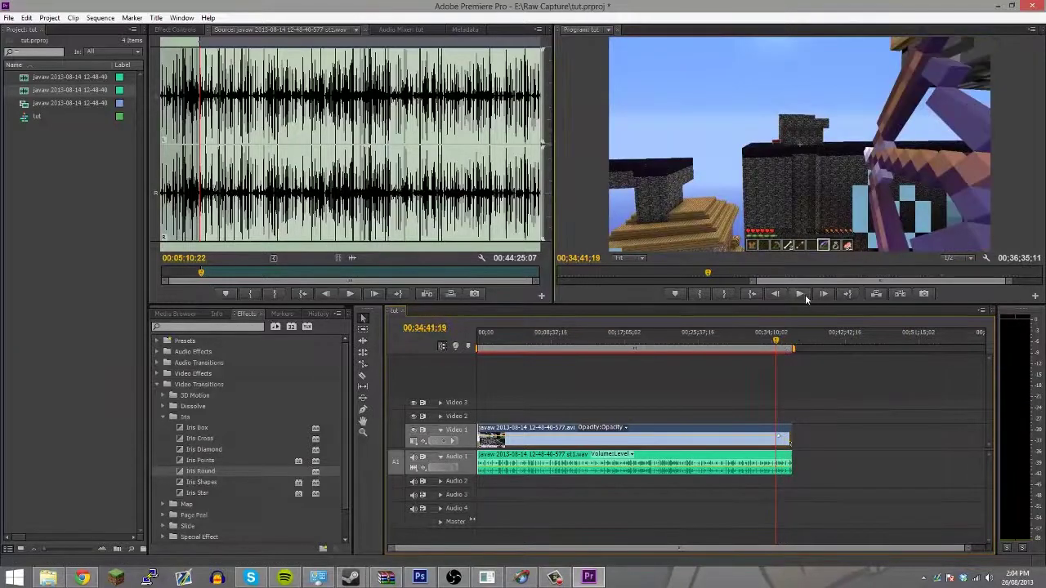
left_click(805, 294)
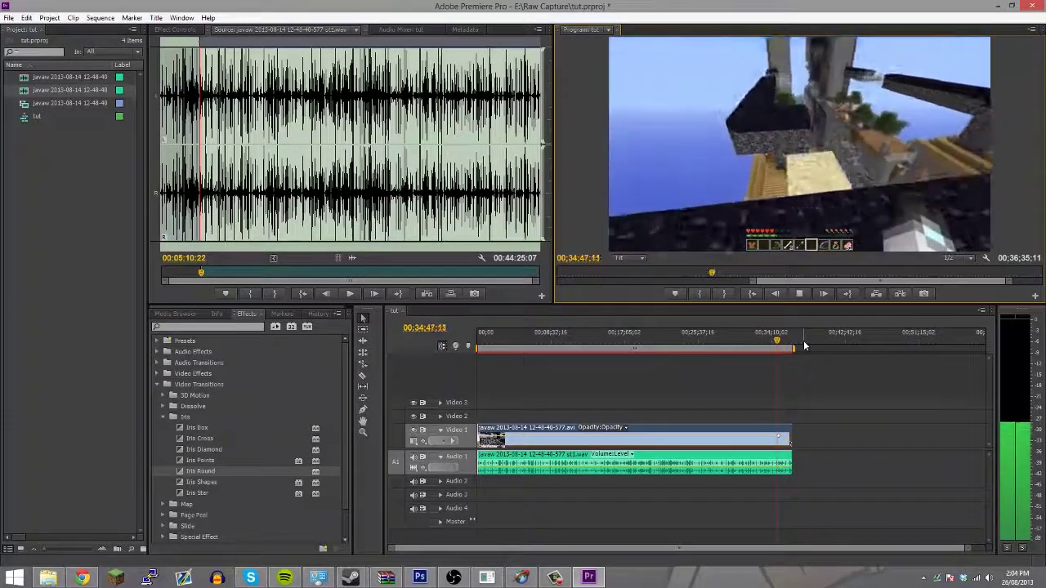
left_click_drag(776, 340, 781, 344)
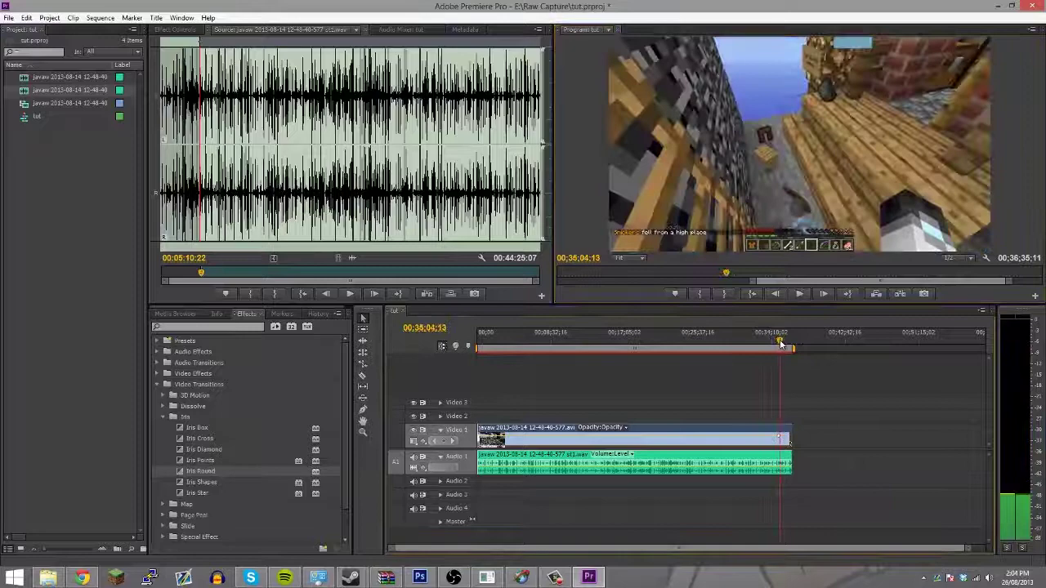
left_click(800, 294)
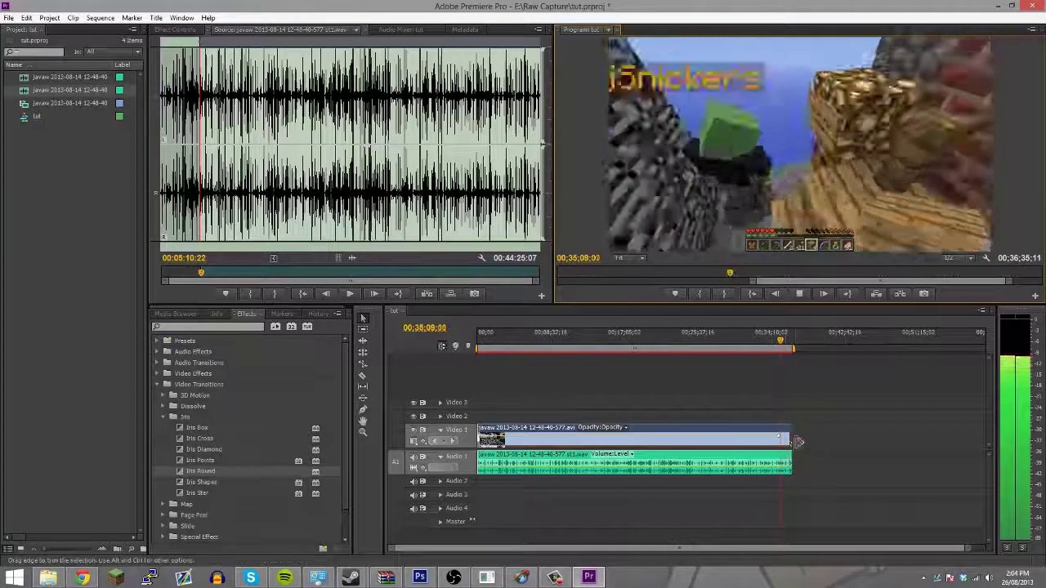
Pull the final opacity keyframe down to 0 and extend the work area to the sequence end
left_click_drag(797, 443, 786, 442)
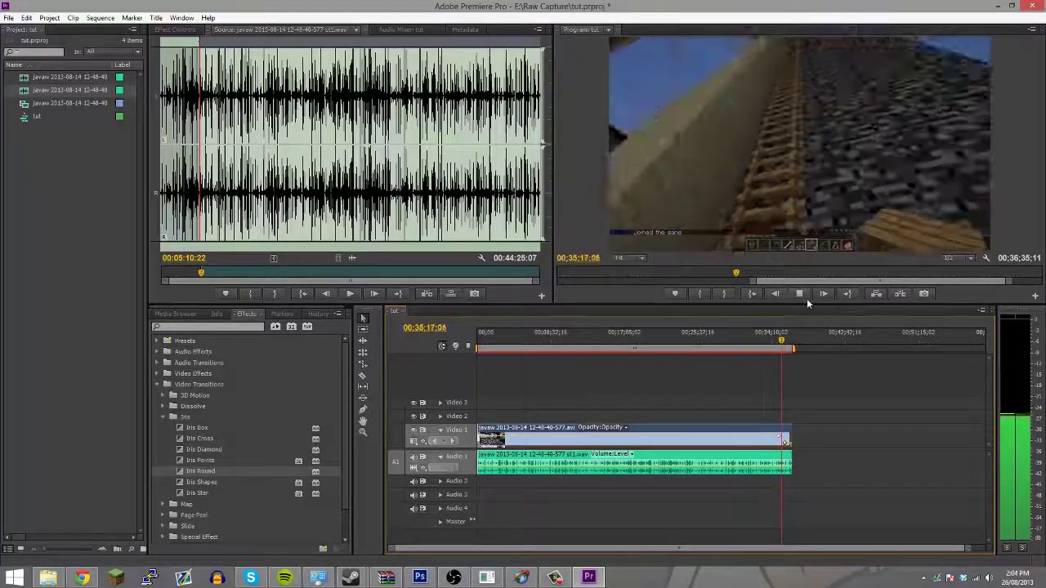
left_click(802, 295)
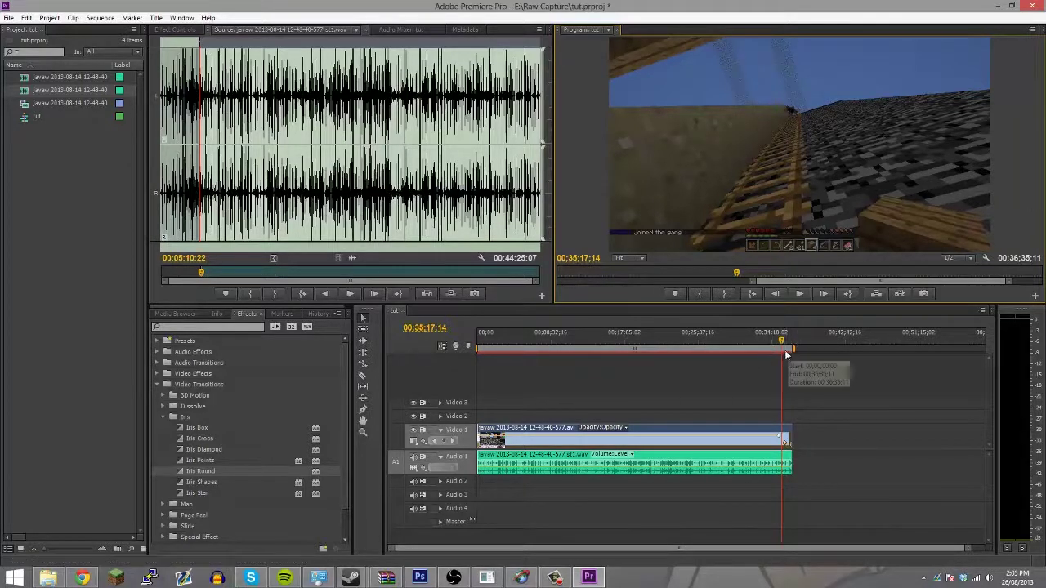
left_click_drag(971, 549, 854, 549)
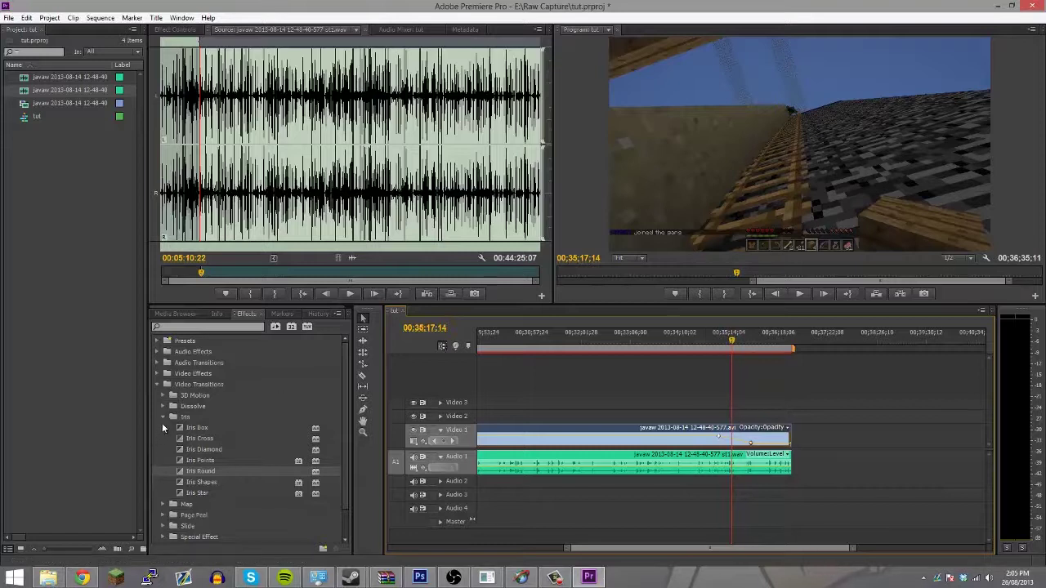
Collapse the Iris folder, briefly open Slide, and expand the Dissolve transitions folder
left_click(163, 418)
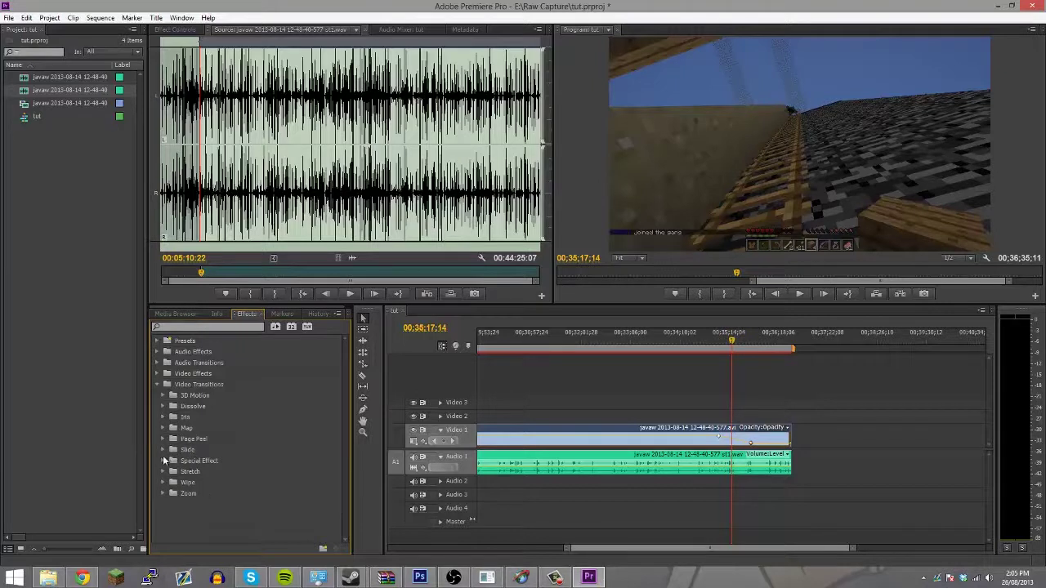
left_click(162, 450)
left_click(161, 449)
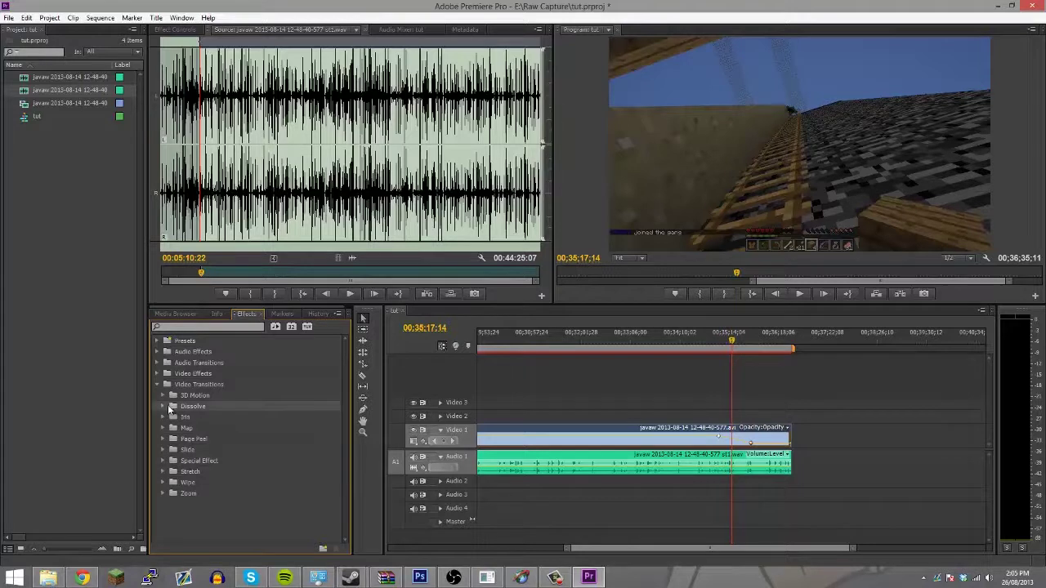
left_click(166, 407)
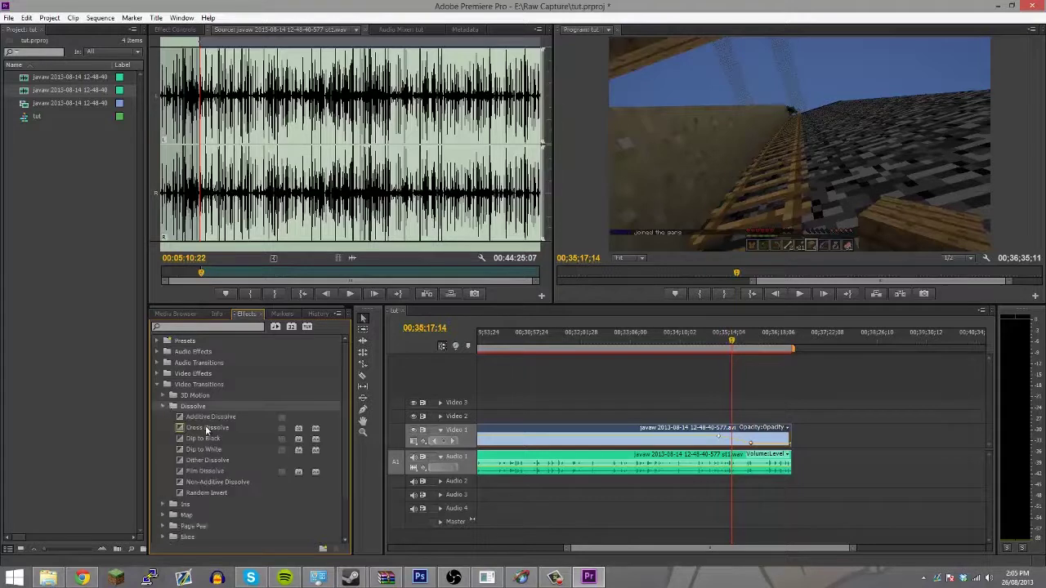